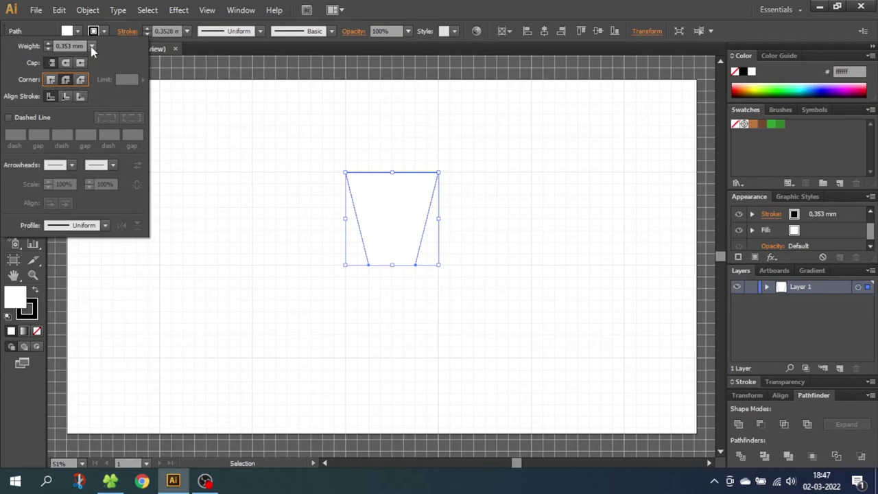
# Set the trapezoid's stroke weight to 20.108 mm and convert the stroke to outlined shapes.
pyautogui.click(114, 322)
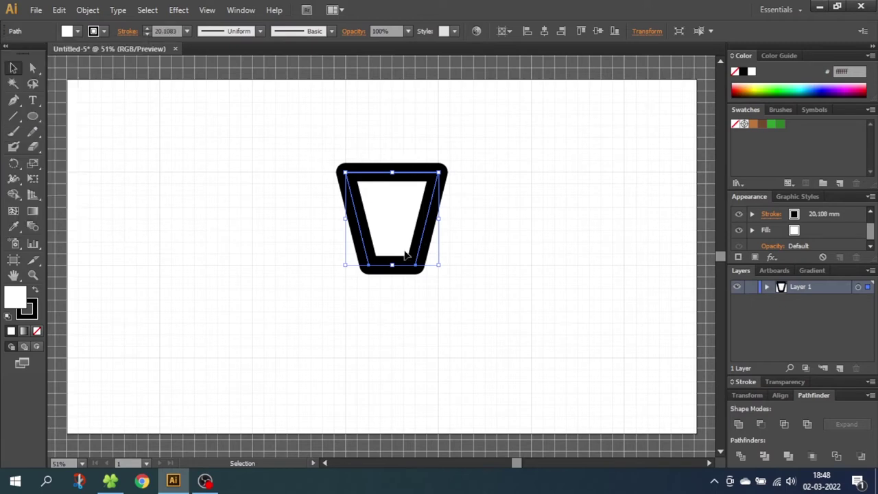
pyautogui.click(87, 11)
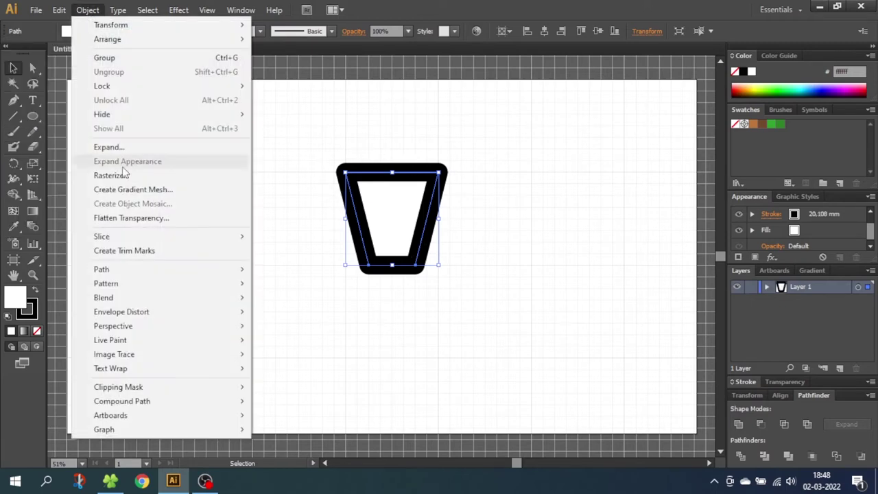
pyautogui.moveTo(150, 270)
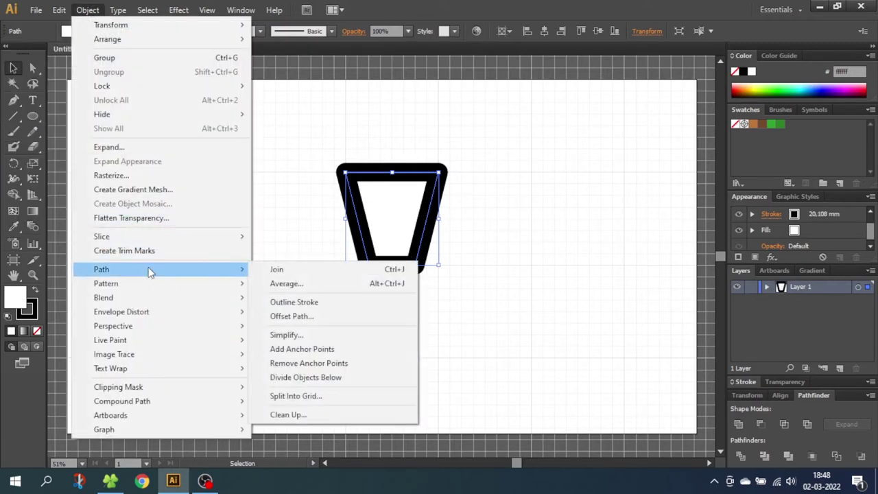
pyautogui.click(287, 302)
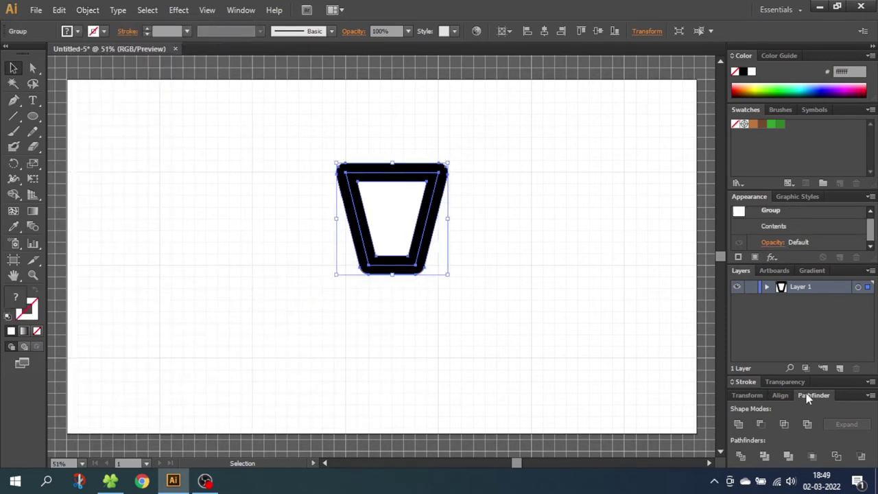
# Unite the outlined stroke and inner trapezoid into one shape and fill it with the light brown swatch (bd773b).
pyautogui.click(240, 9)
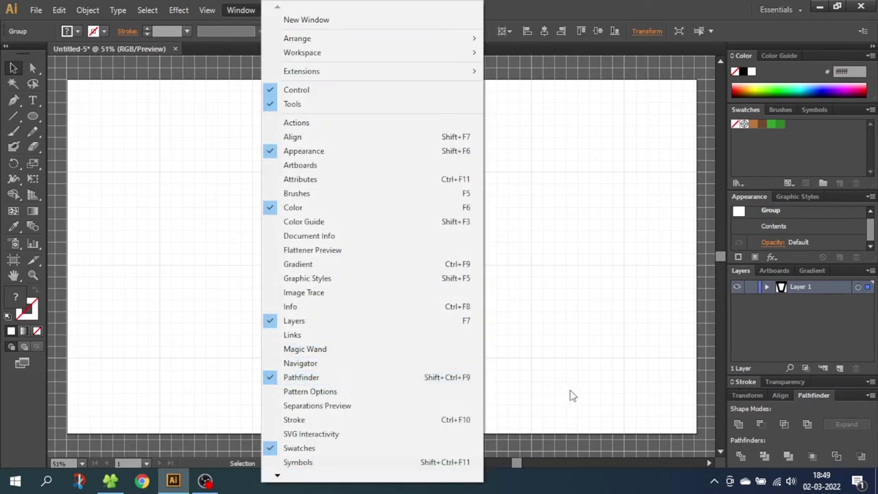
pyautogui.click(738, 415)
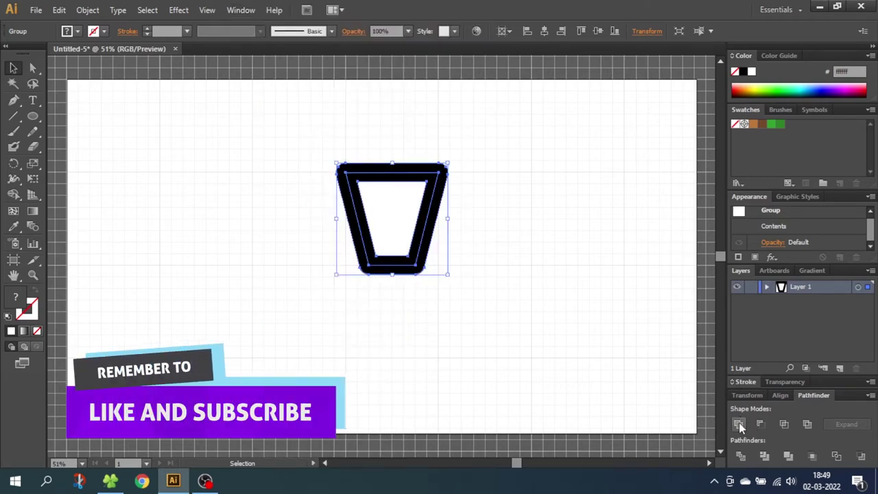
pyautogui.click(739, 423)
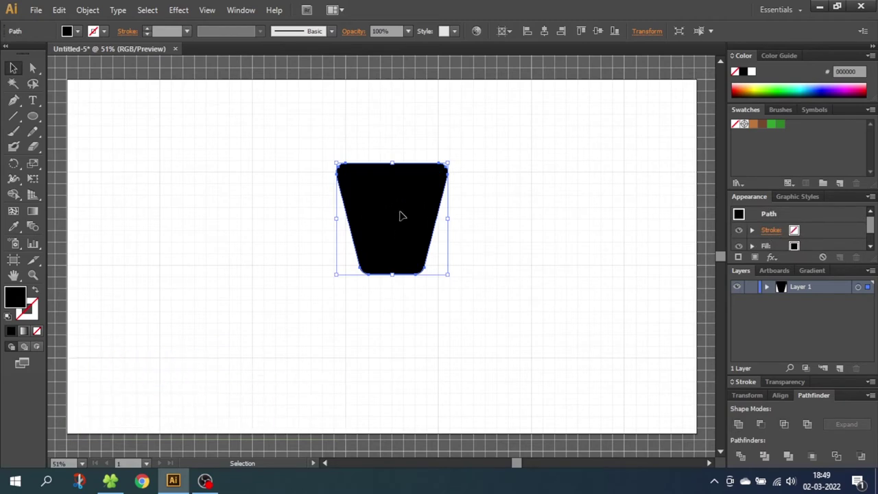
pyautogui.click(752, 125)
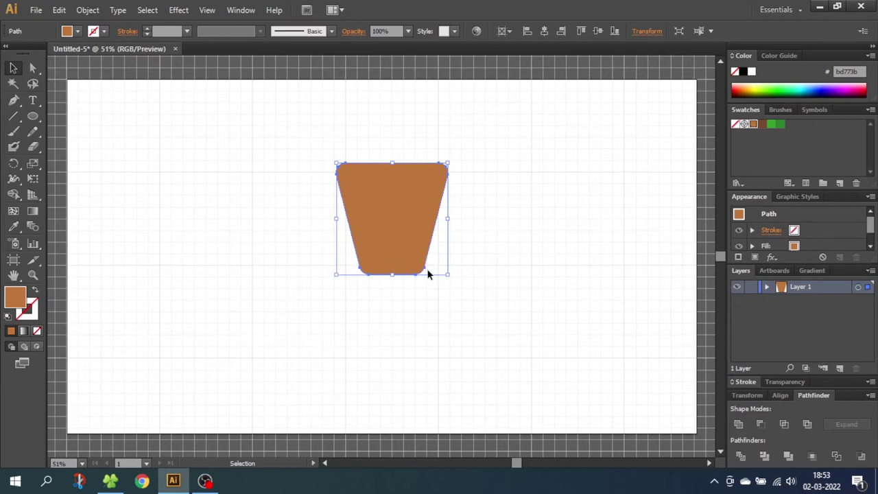
# Draw a wide, flat rectangle across the trapezoid's bottom end, extending past both of its sides.
pyautogui.moveTo(33, 116); pyautogui.dragTo(60, 115)
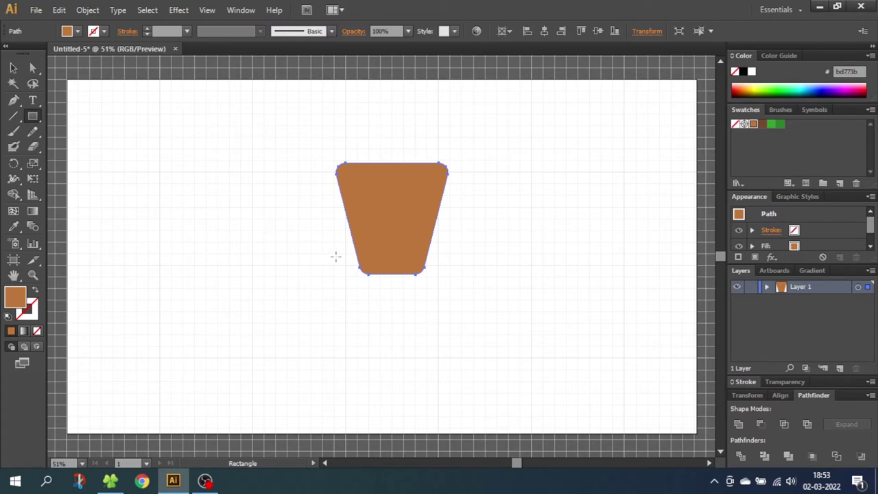
pyautogui.moveTo(334, 254); pyautogui.dragTo(462, 288)
pyautogui.click(13, 69)
# Use Shape Builder on both shapes to remove the rectangle area outside the trapezoid, leaving a separate bottom band.
pyautogui.moveTo(254, 141); pyautogui.dragTo(449, 326)
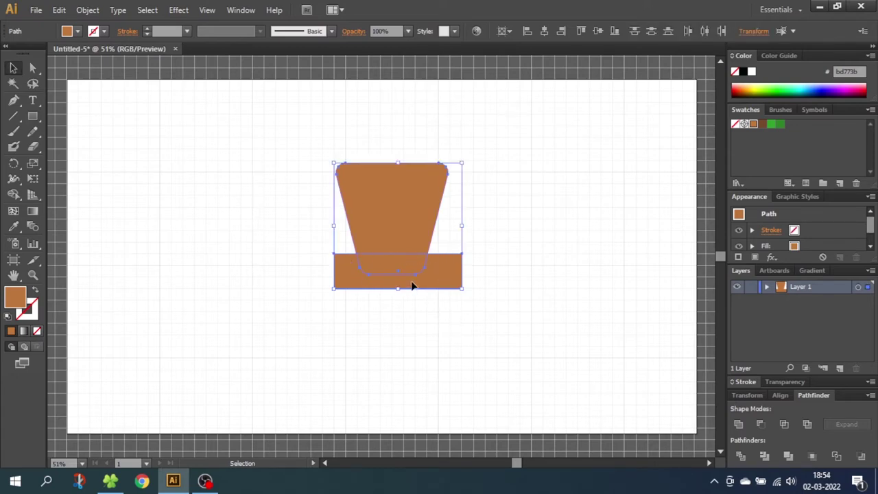
pyautogui.click(13, 195)
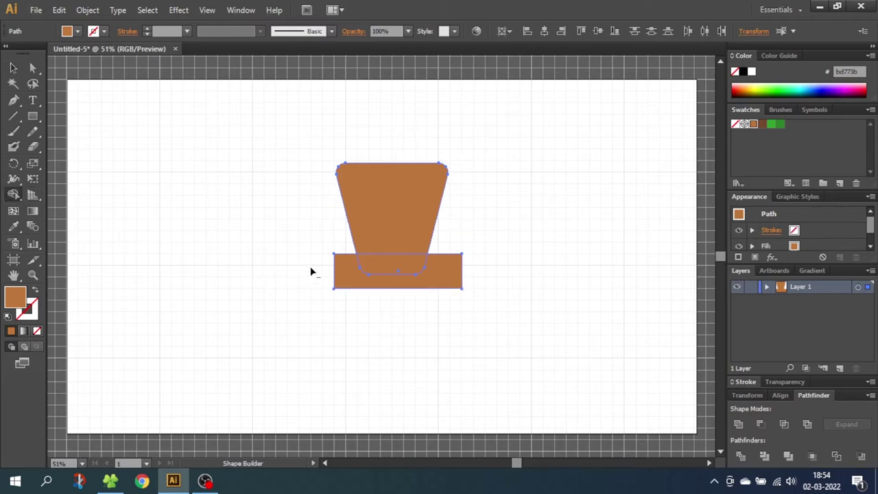
pyautogui.moveTo(312, 271); pyautogui.dragTo(346, 277)
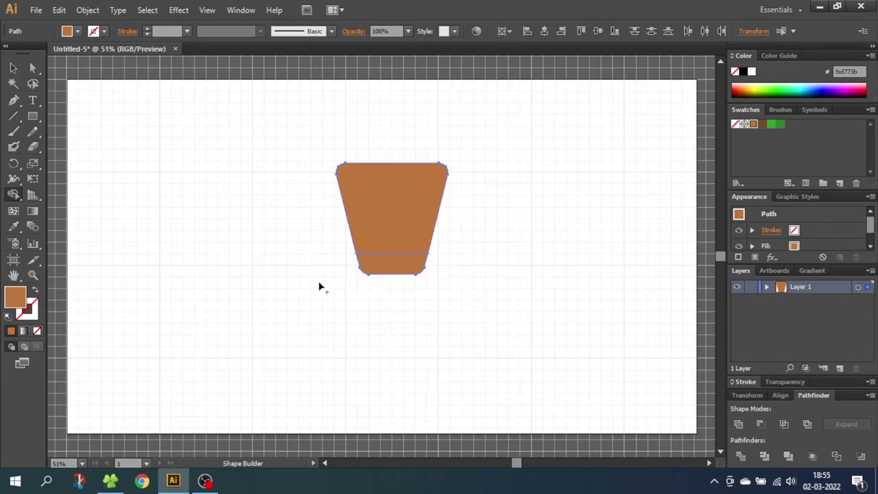
pyautogui.click(13, 67)
pyautogui.click(274, 258)
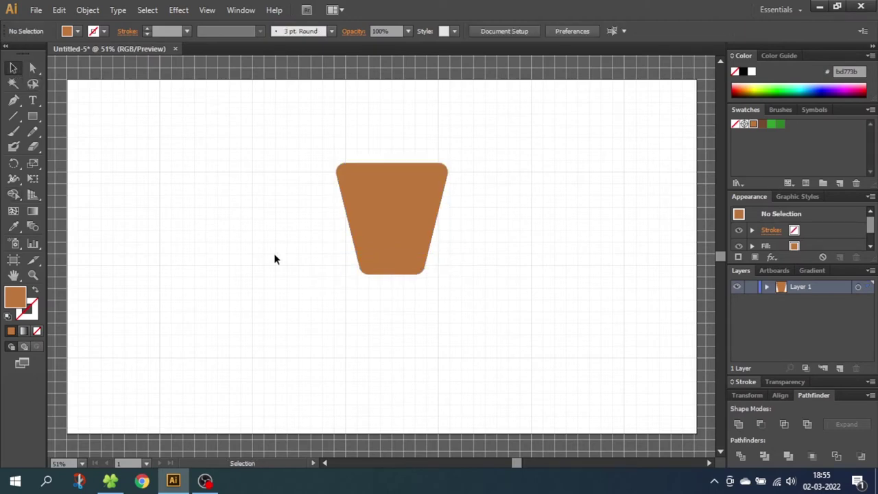
# Fill the trapezoid's bottom band with the dark brown swatch (75492c).
pyautogui.click(370, 236)
pyautogui.click(386, 267)
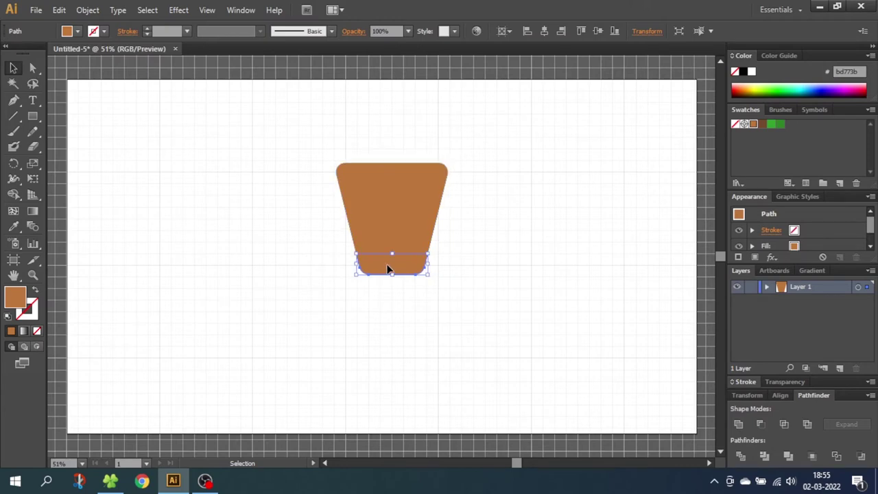
pyautogui.click(763, 125)
pyautogui.click(501, 236)
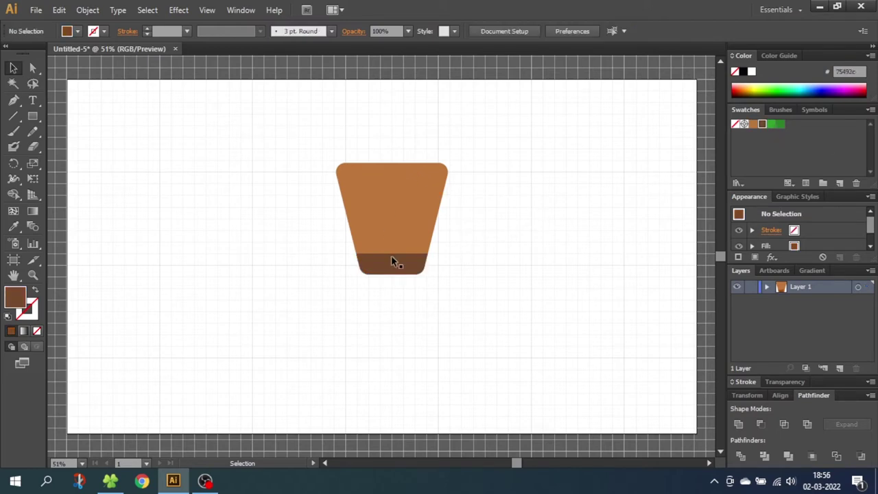
# Duplicate the two-tone trapezoid to its left and turn the copy into one plain light brown shape without the dark band.
pyautogui.moveTo(467, 140); pyautogui.dragTo(376, 314)
pyautogui.moveTo(401, 222); pyautogui.dragTo(258, 218)
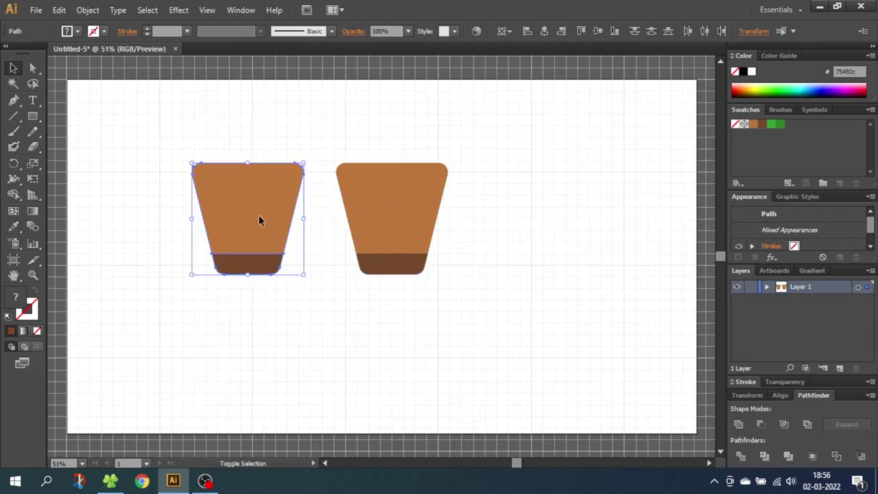
pyautogui.click(318, 249)
pyautogui.click(245, 268)
pyautogui.press('Delete')
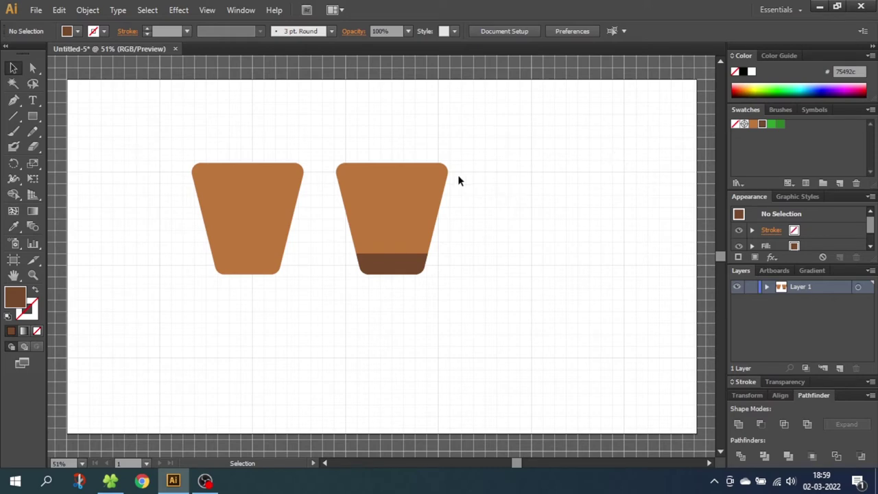
# Rotate the plain trapezoid and the two-tone trapezoid 90° clockwise so their narrow ends face left.
pyautogui.click(419, 169)
pyautogui.click(498, 155)
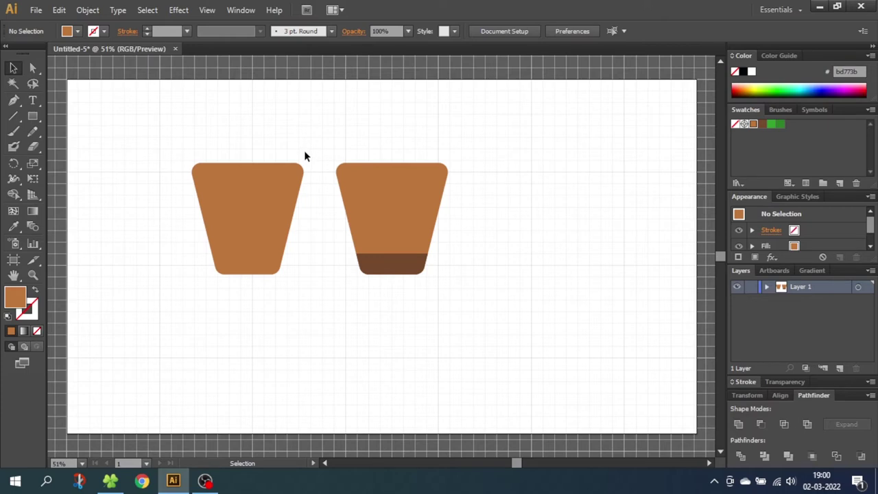
pyautogui.moveTo(309, 149); pyautogui.dragTo(212, 313)
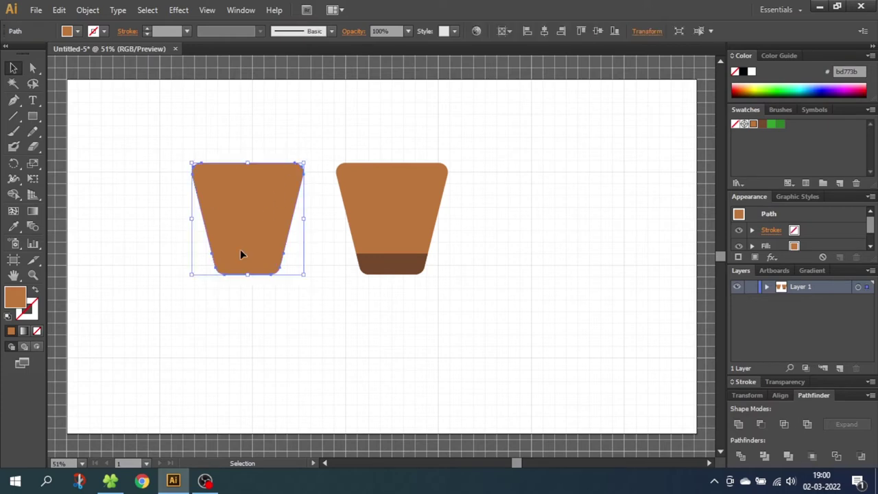
pyautogui.moveTo(308, 157); pyautogui.dragTo(328, 288)
pyautogui.moveTo(382, 170); pyautogui.dragTo(431, 310)
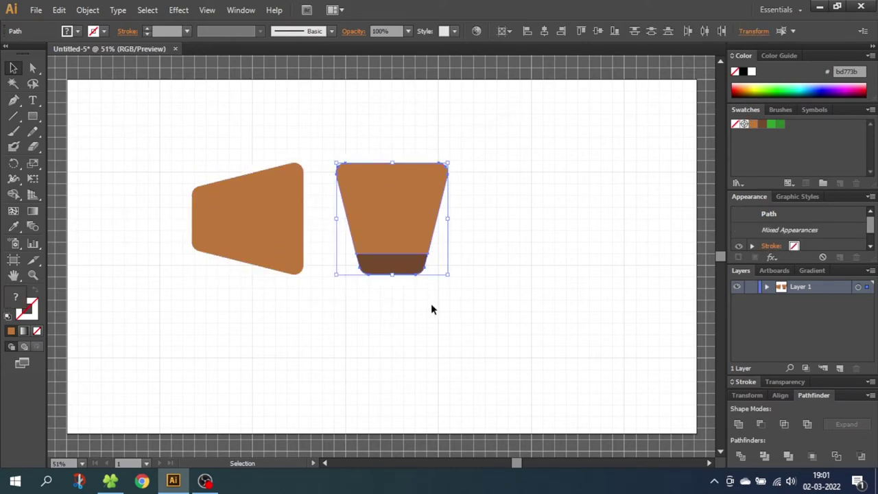
pyautogui.moveTo(453, 157); pyautogui.dragTo(560, 210)
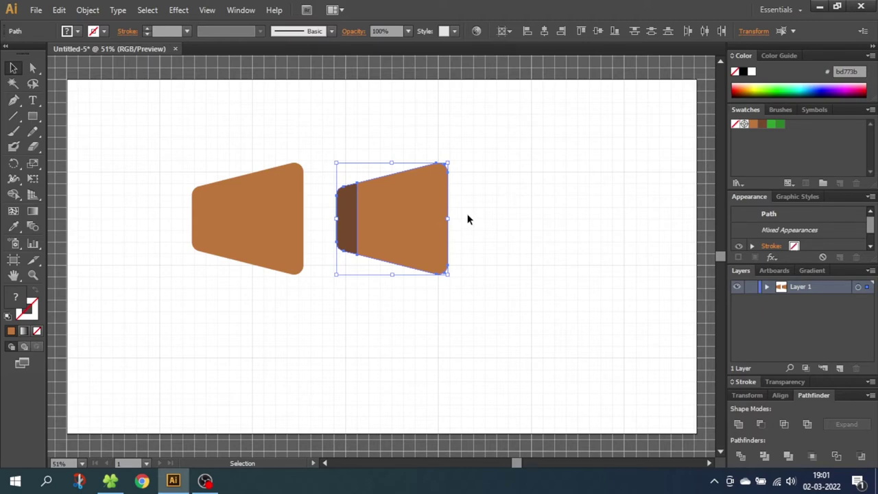
# Scale both trapezoids down together to roughly one sixth of their size.
pyautogui.moveTo(471, 140); pyautogui.dragTo(122, 296)
pyautogui.moveTo(190, 162); pyautogui.dragTo(267, 187)
pyautogui.click(254, 214)
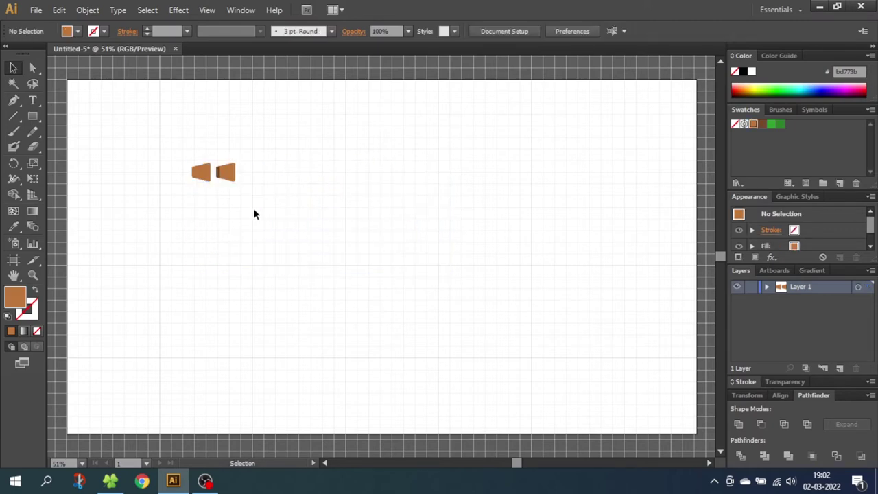
# Save the two-tone trapezoid and the plain trapezoid as separate pattern swatches, two-tone first.
pyautogui.moveTo(249, 146); pyautogui.dragTo(772, 141)
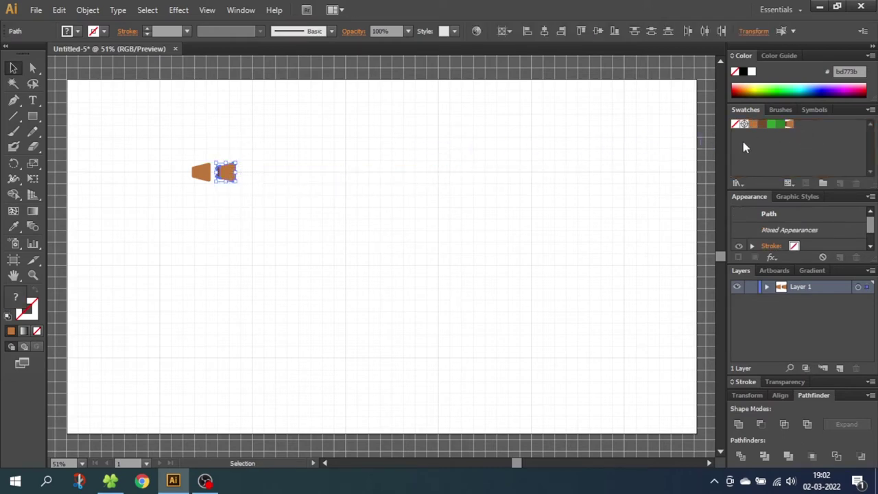
pyautogui.moveTo(173, 143); pyautogui.dragTo(815, 121)
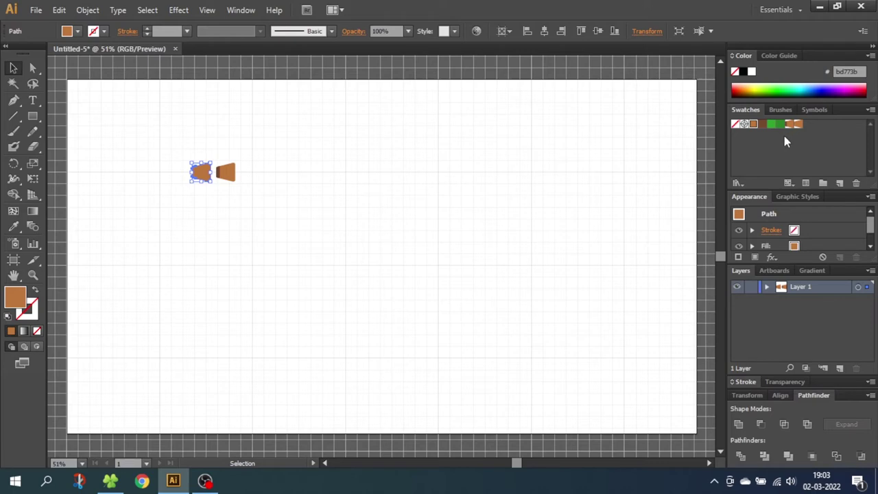
pyautogui.click(288, 182)
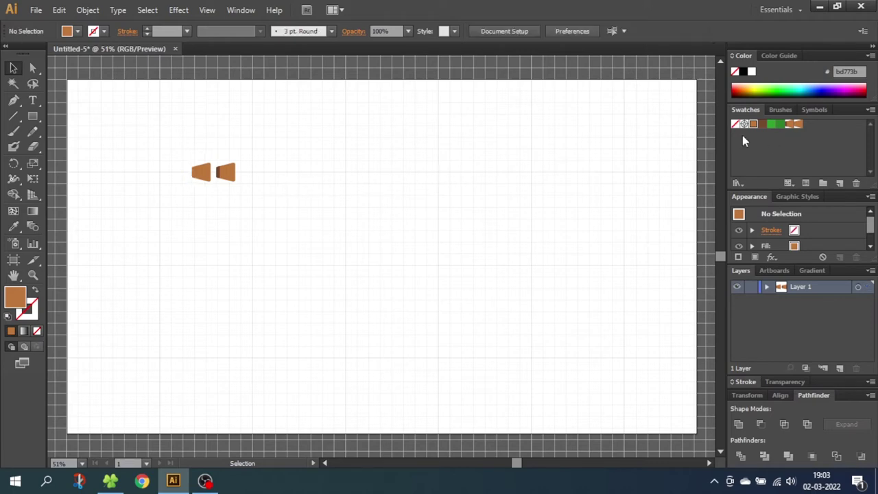
# Create a new pattern brush and name it "Palm Tree Trunk Brush".
pyautogui.click(779, 110)
pyautogui.click(840, 184)
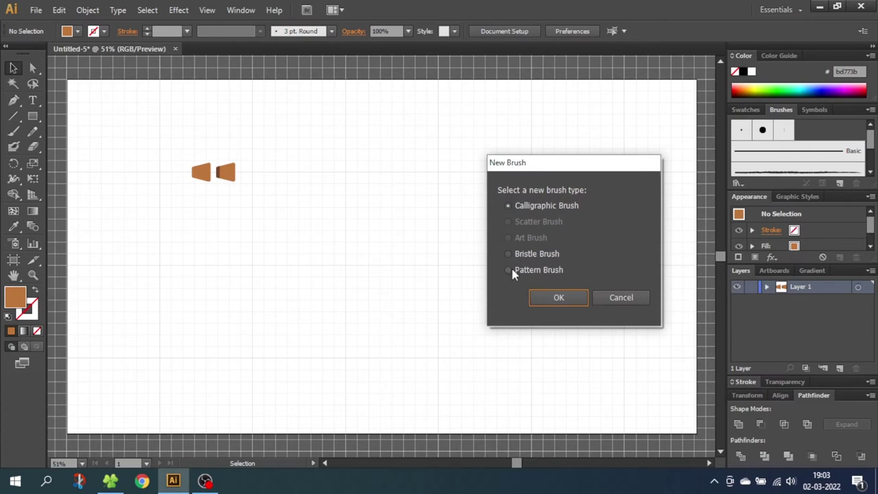
pyautogui.click(508, 270)
pyautogui.click(555, 299)
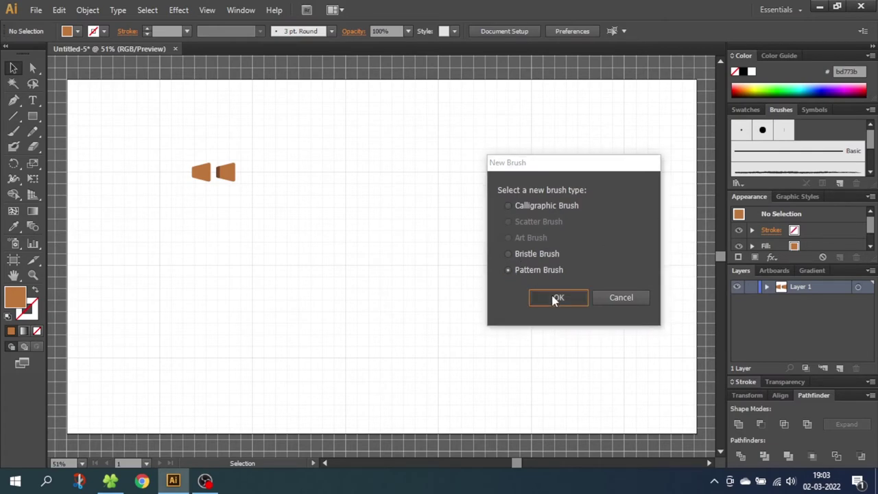
pyautogui.write('Palm Tree Trunk Brush')
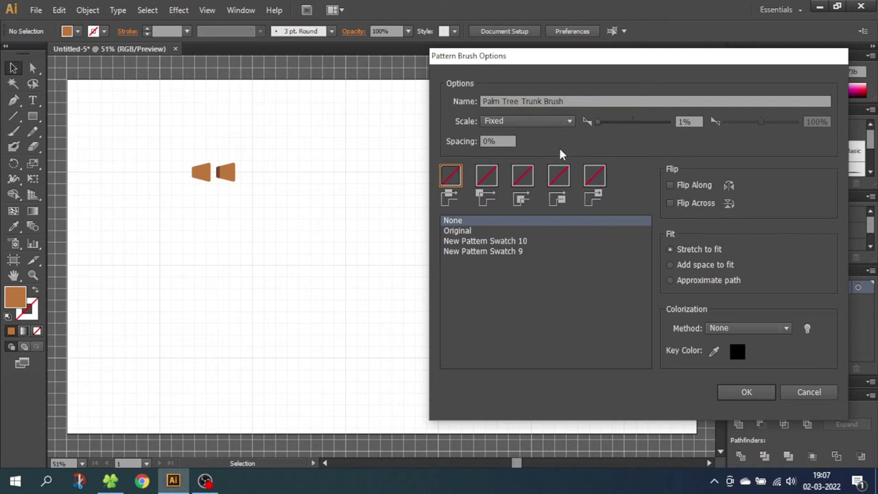
# Assign the plain trapezoid, New Pattern Swatch 10, as the brush's start tile.
pyautogui.click(559, 177)
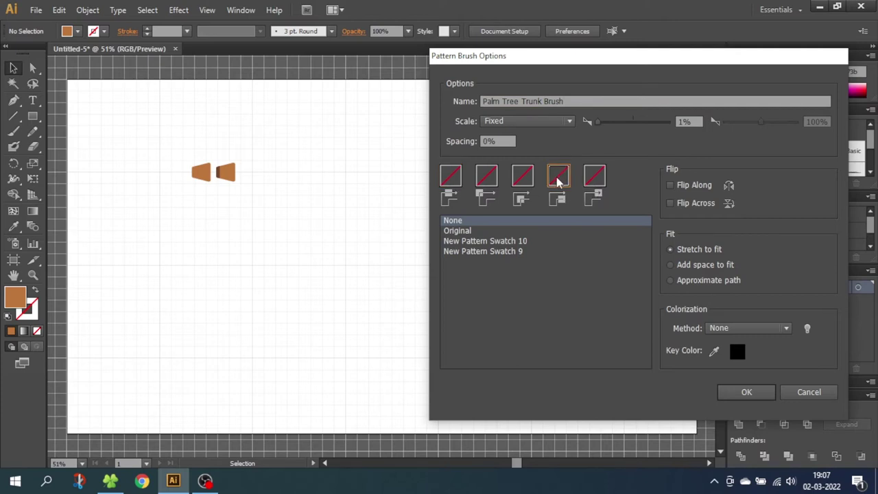
pyautogui.click(508, 252)
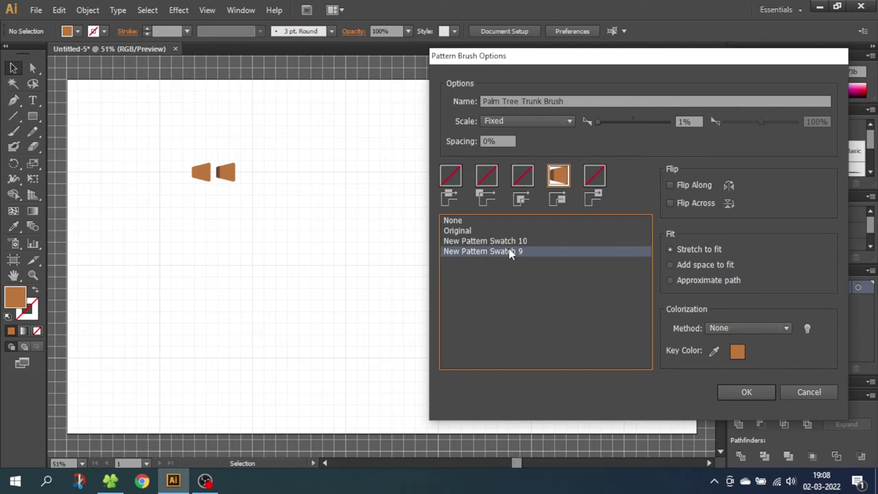
pyautogui.click(511, 242)
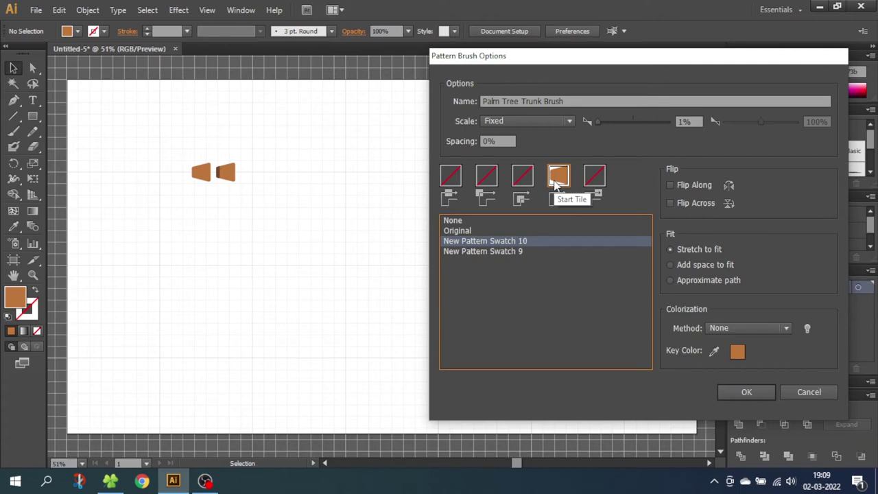
# Assign the two-tone trapezoid, New Pattern Swatch 9, as both the side tile and the end tile.
pyautogui.click(453, 177)
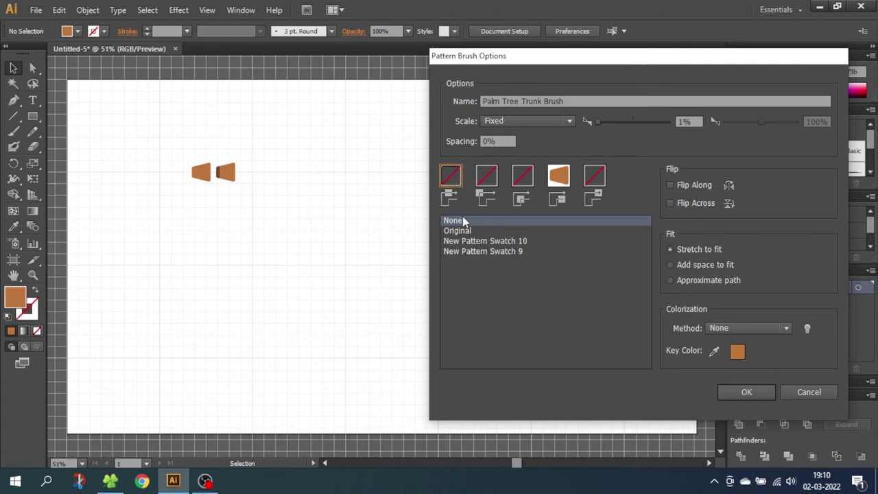
pyautogui.click(472, 252)
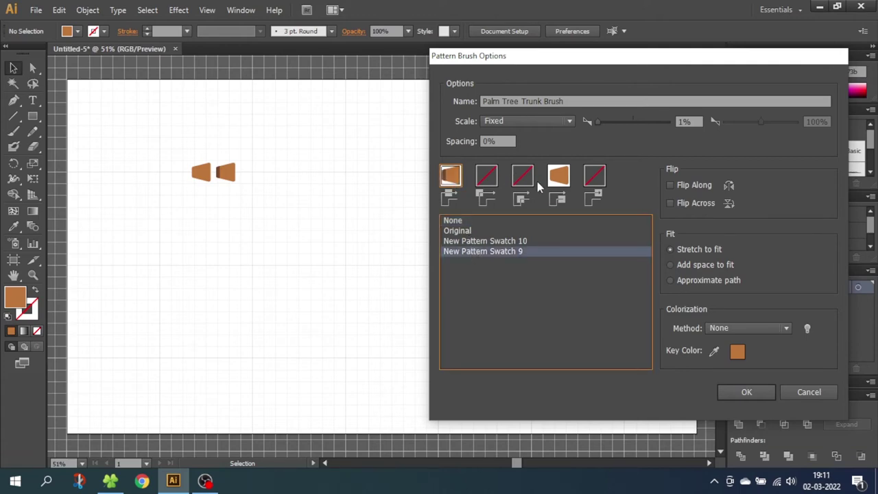
pyautogui.click(593, 178)
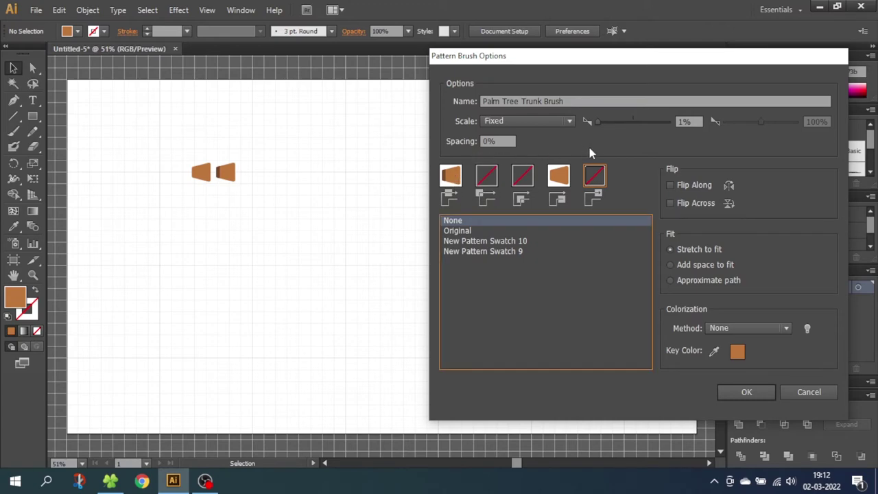
pyautogui.click(515, 250)
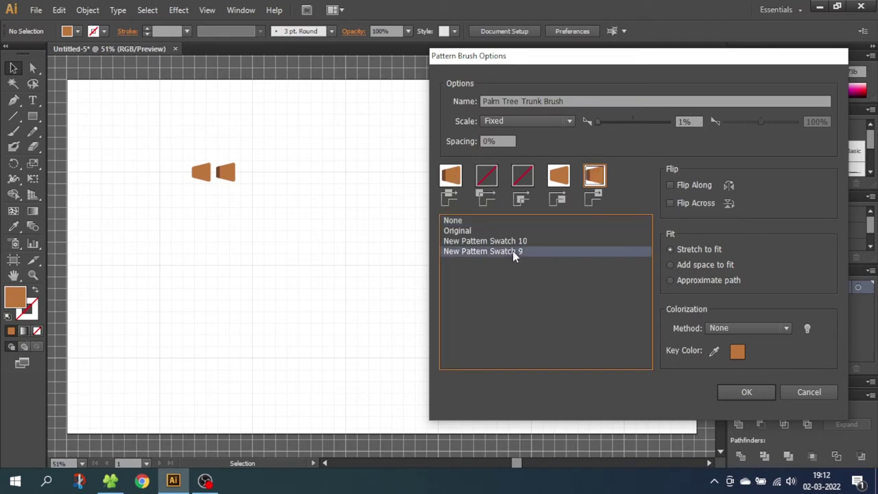
# Set the trunk brush's colorization method to Hue Shift and create the brush.
pyautogui.click(720, 327)
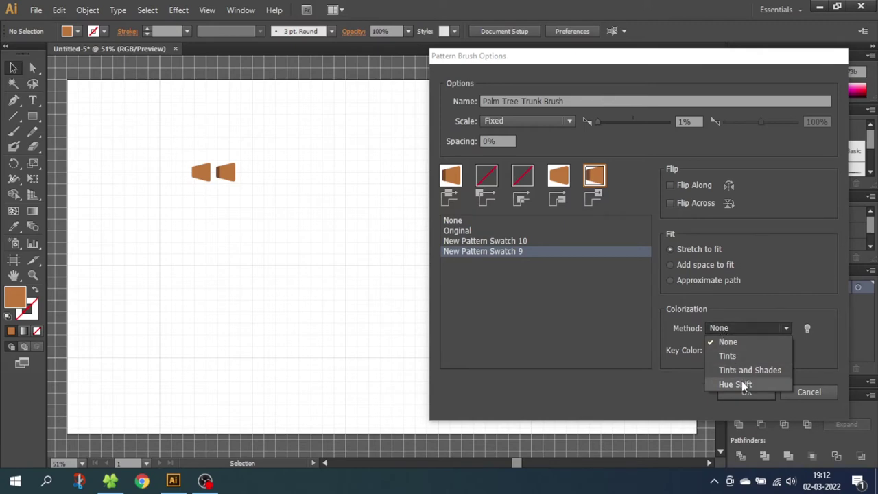
pyautogui.click(741, 380)
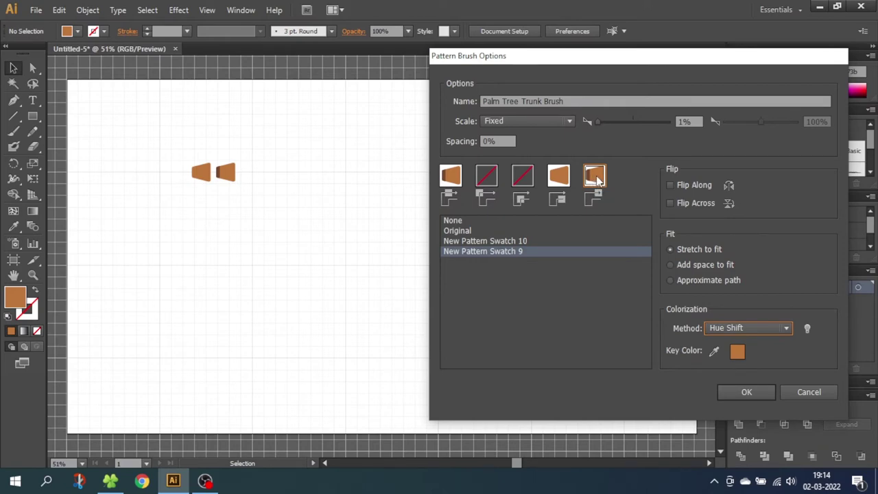
pyautogui.click(729, 394)
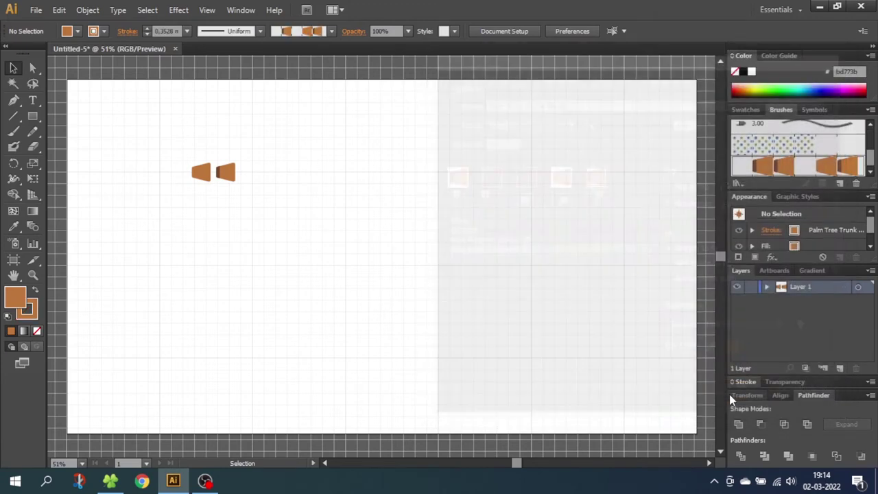
pyautogui.doubleClick(805, 168)
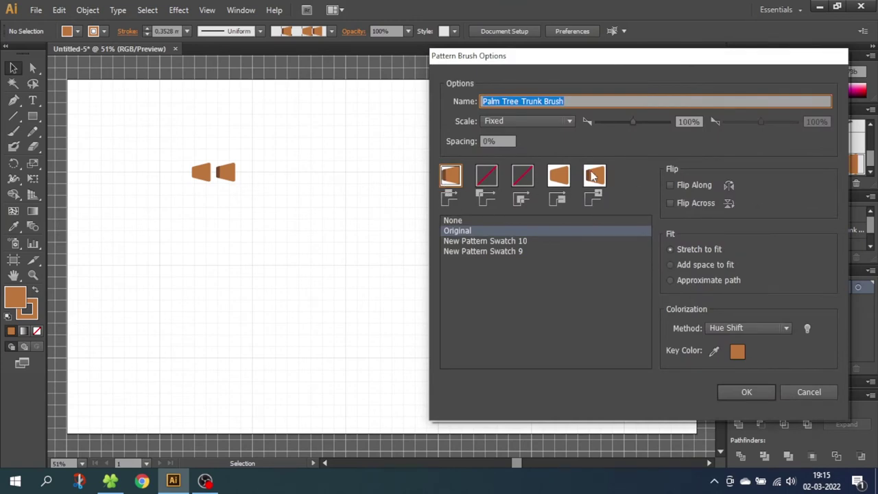
pyautogui.click(806, 392)
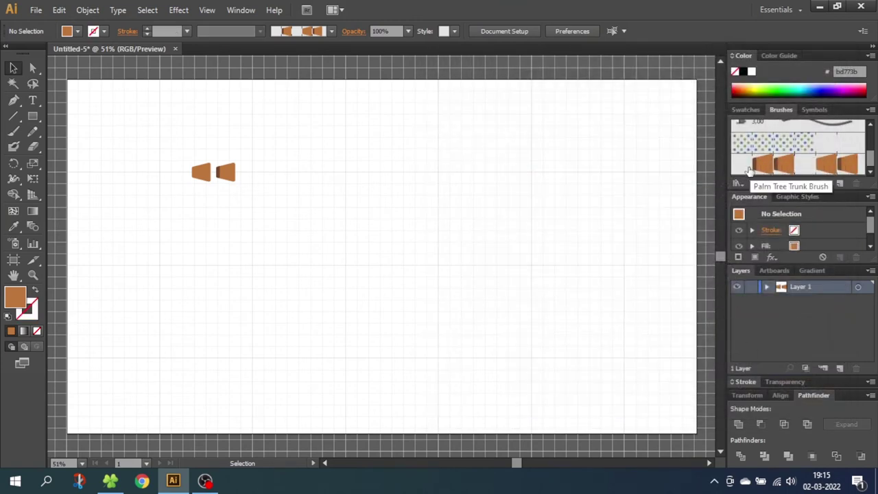
# Delete the two source trapezoids and paint an S-curved trunk from bottom to top with the Palm Tree Trunk Brush.
pyautogui.moveTo(228, 146); pyautogui.dragTo(177, 215)
pyautogui.press('Delete')
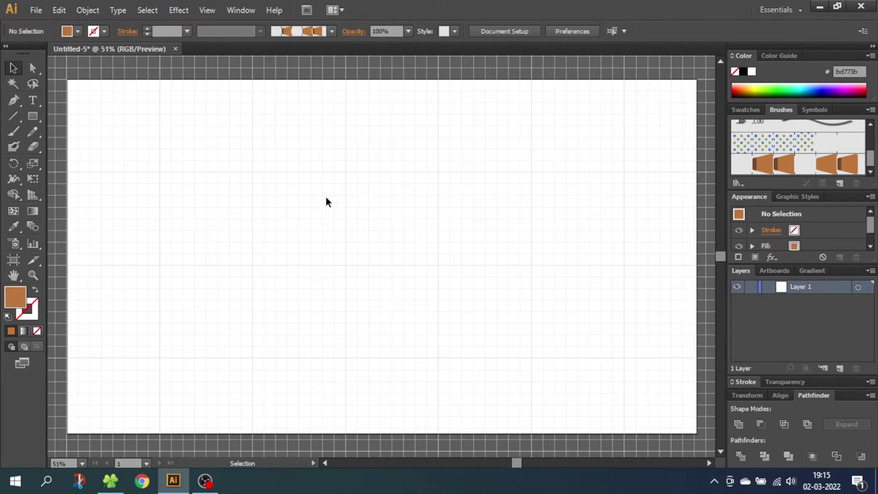
pyautogui.click(757, 166)
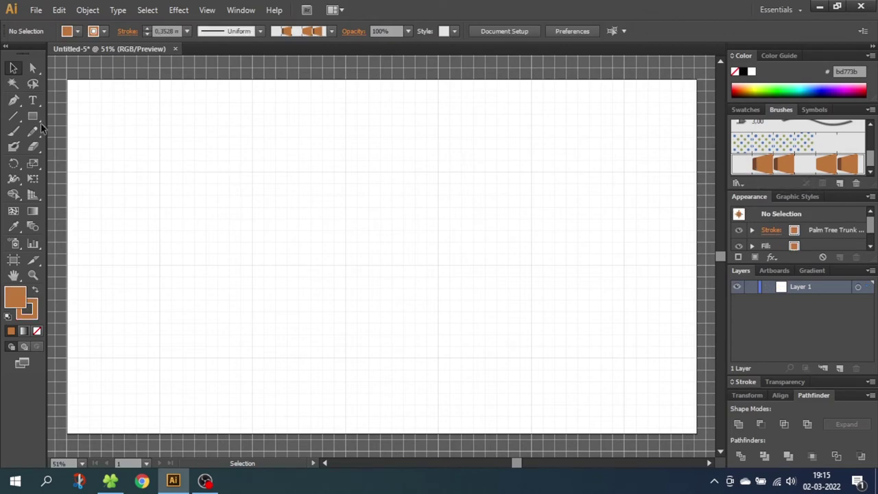
pyautogui.click(13, 135)
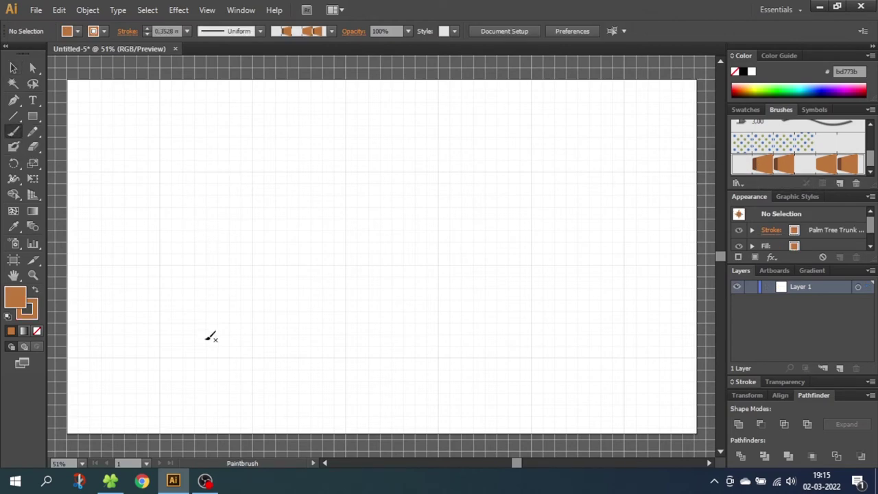
pyautogui.moveTo(201, 396)
pyautogui.mouseDown()
pyautogui.moveTo(208, 324)
pyautogui.moveTo(272, 247)
pyautogui.moveTo(298, 163)
pyautogui.mouseUp()
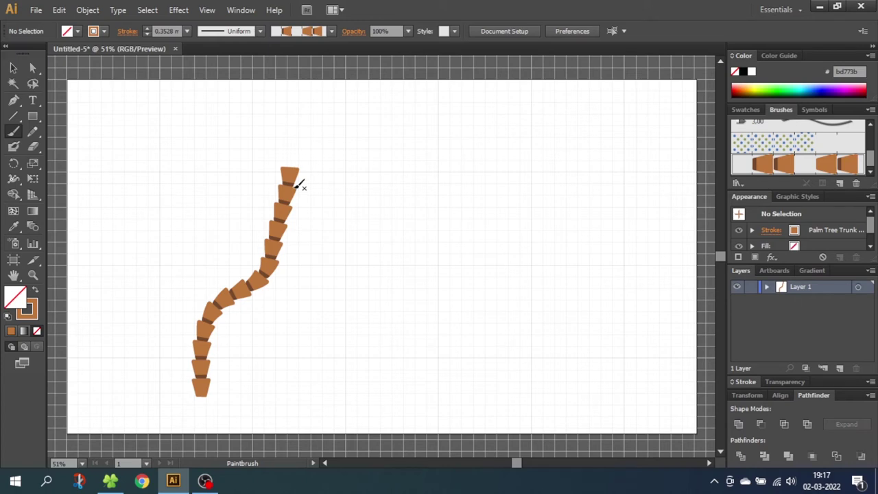
# Reshape the trunk with the Width tool, tapering its upper tip to a point and widening the stroke just below the tip.
pyautogui.click(15, 68)
pyautogui.moveTo(176, 132); pyautogui.dragTo(359, 298)
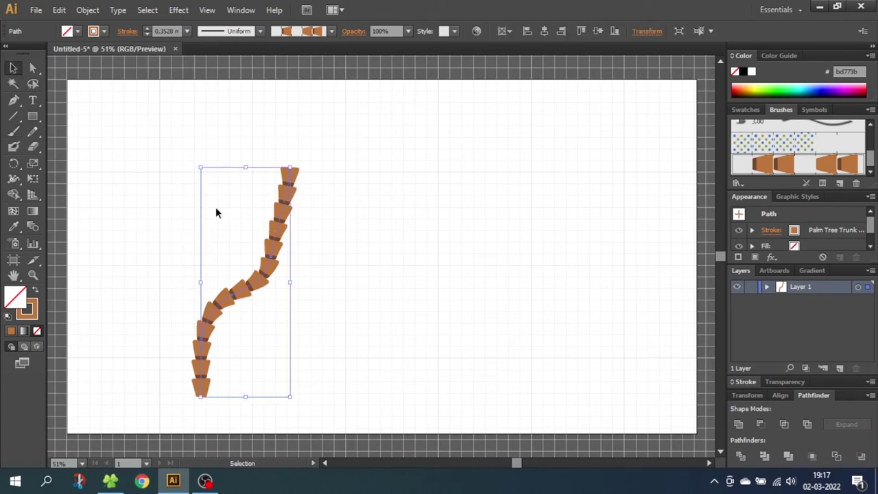
pyautogui.click(14, 179)
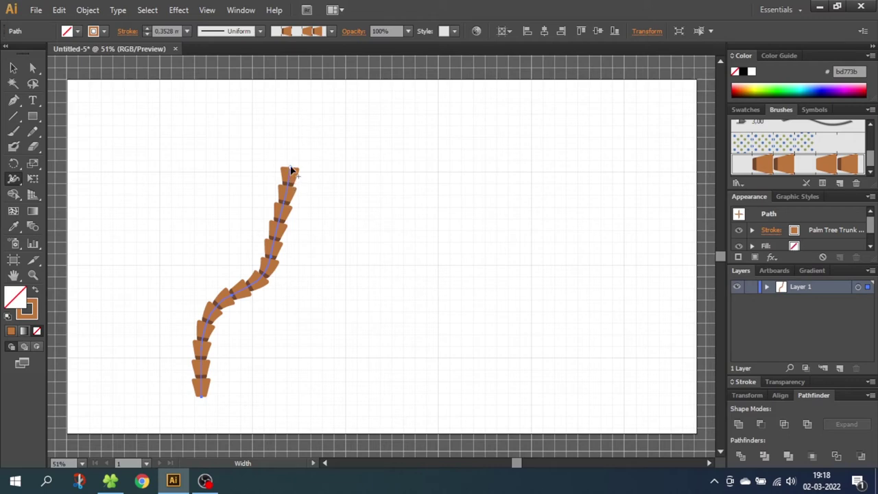
pyautogui.moveTo(295, 171); pyautogui.dragTo(291, 170)
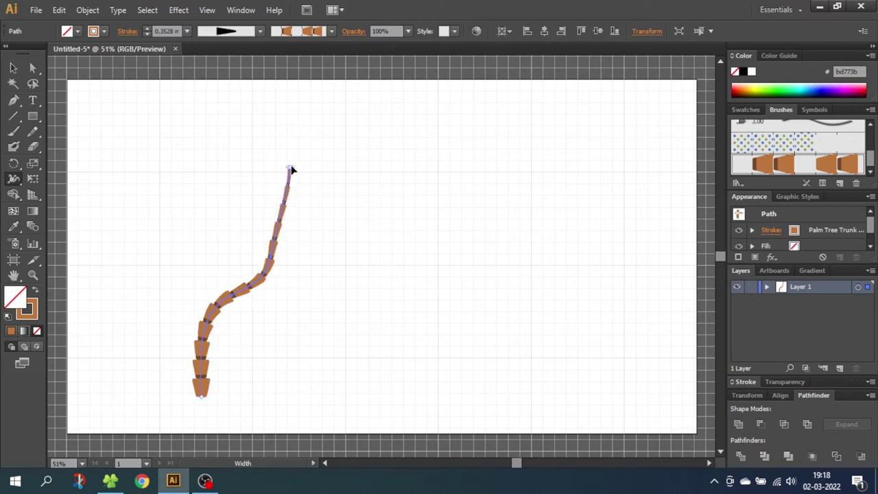
pyautogui.moveTo(285, 206); pyautogui.dragTo(294, 204)
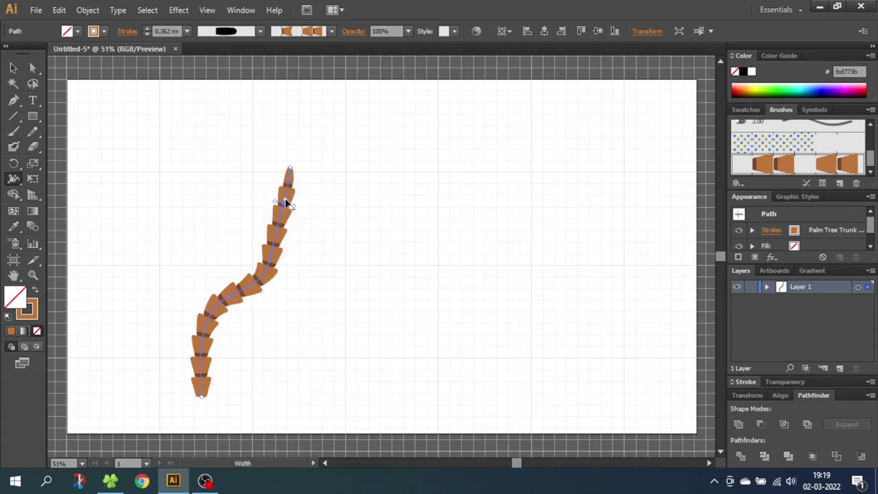
# Move the trunk up and left to the artboard's left edge and deselect it.
pyautogui.press('v')
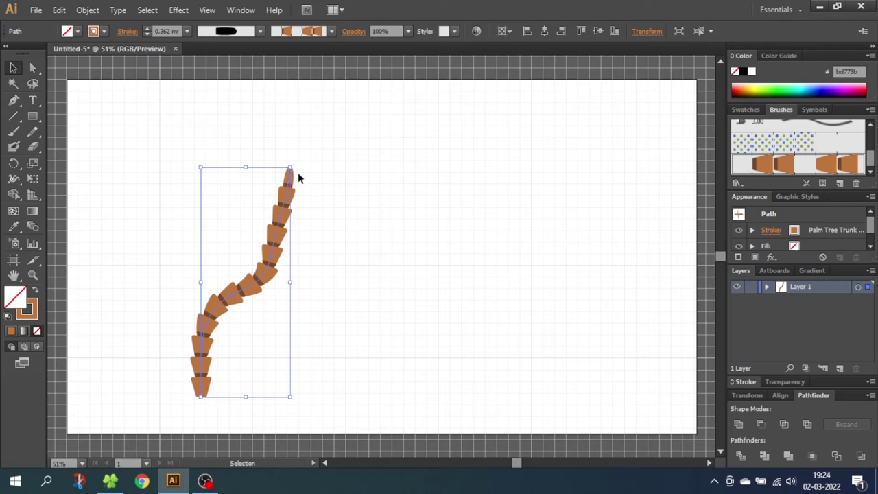
pyautogui.moveTo(291, 187); pyautogui.dragTo(189, 160)
pyautogui.click(216, 216)
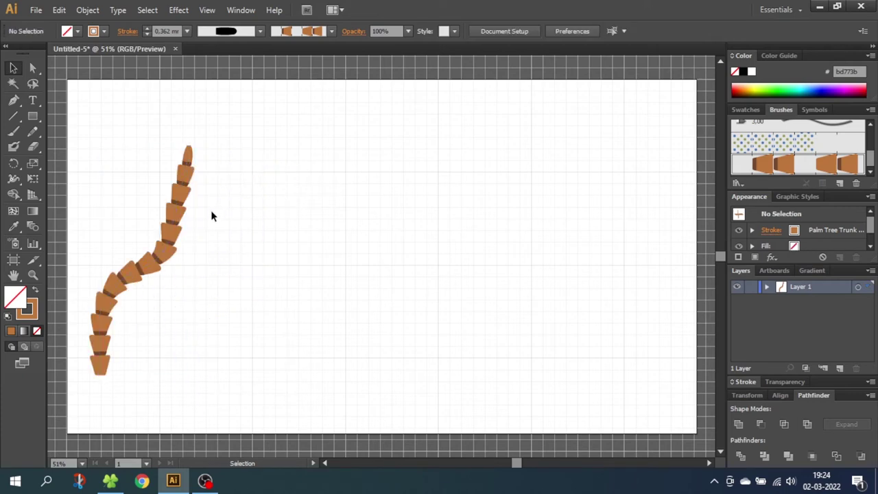
# Draw a circle one major grid square wide near the artboard's centre and paste a copy in front of it.
pyautogui.moveTo(32, 116); pyautogui.dragTo(80, 149)
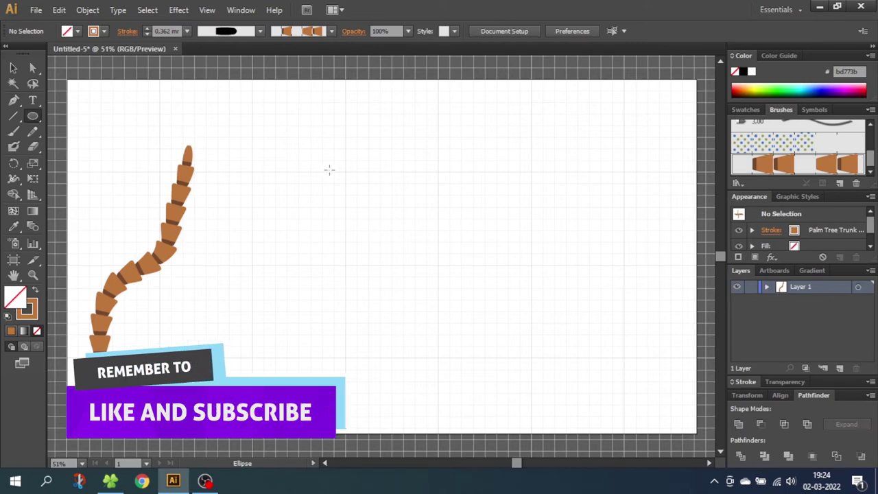
pyautogui.moveTo(345, 172); pyautogui.dragTo(438, 264)
pyautogui.click(60, 10)
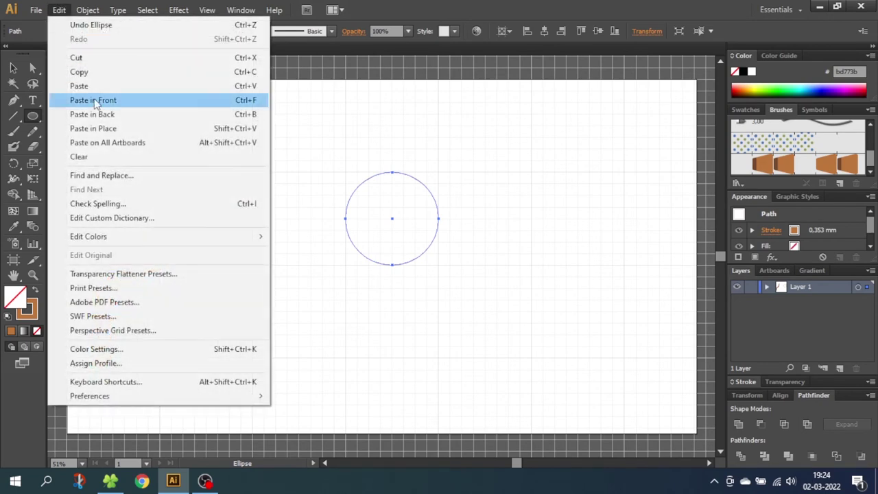
pyautogui.click(94, 100)
# Enlarge the front circle copy proportionally from its centre to three major grid squares wide.
pyautogui.click(13, 67)
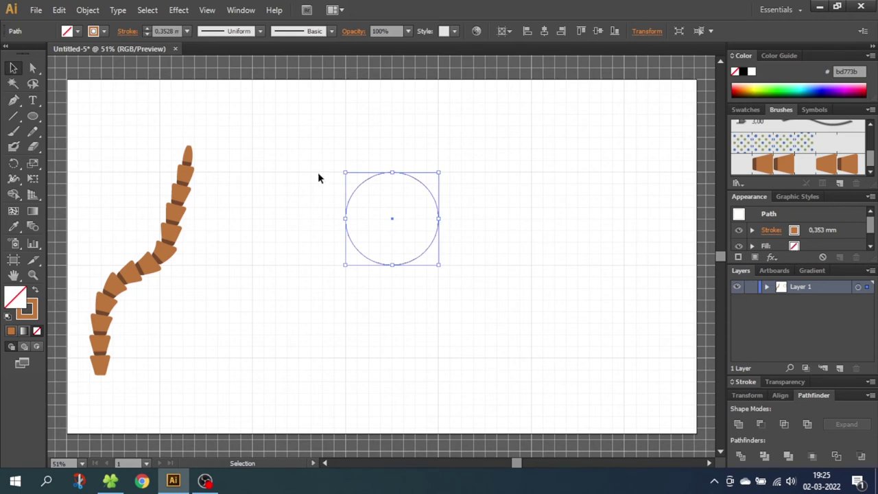
pyautogui.moveTo(409, 179); pyautogui.dragTo(410, 227)
pyautogui.hotkey('ctrl', 'z')
pyautogui.moveTo(437, 265); pyautogui.dragTo(536, 357)
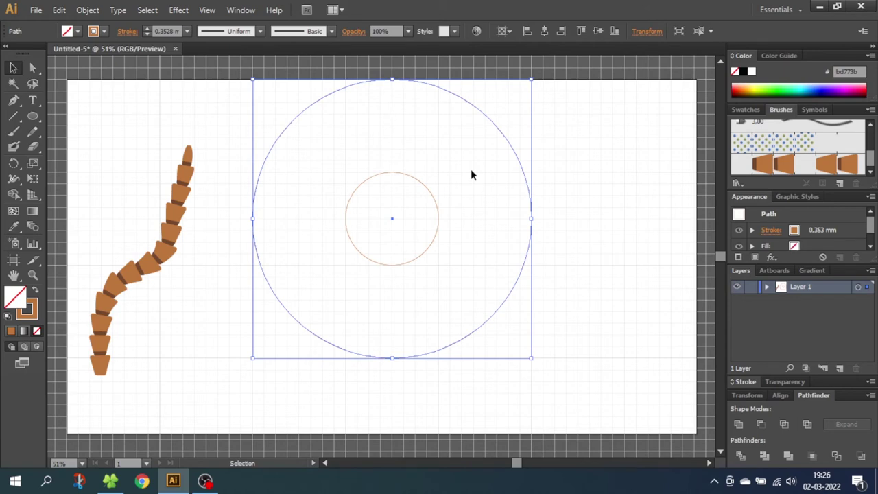
# Move the large circle straight down until its upper edge crosses the upper half of the small circle.
pyautogui.hotkey('shift', 'Down')
pyautogui.hotkey('shift', 'Down')
pyautogui.hotkey('shift', 'Down')
pyautogui.hotkey('shift', 'Down')
pyautogui.hotkey('shift', 'Down')
pyautogui.hotkey('shift', 'Down')
pyautogui.hotkey('shift', 'Down')
pyautogui.hotkey('shift', 'Down')
pyautogui.hotkey('shift', 'Down')
pyautogui.hotkey('shift', 'Down')
pyautogui.hotkey('shift', 'Down')
pyautogui.hotkey('shift', 'Down')
pyautogui.hotkey('shift', 'Down')
pyautogui.hotkey('shift', 'Down')
pyautogui.hotkey('shift', 'Down')
pyautogui.hotkey('shift', 'Down')
pyautogui.hotkey('shift', 'Down')
pyautogui.hotkey('shift', 'Down')
pyautogui.hotkey('shift', 'Down')
pyautogui.hotkey('shift', 'Down')
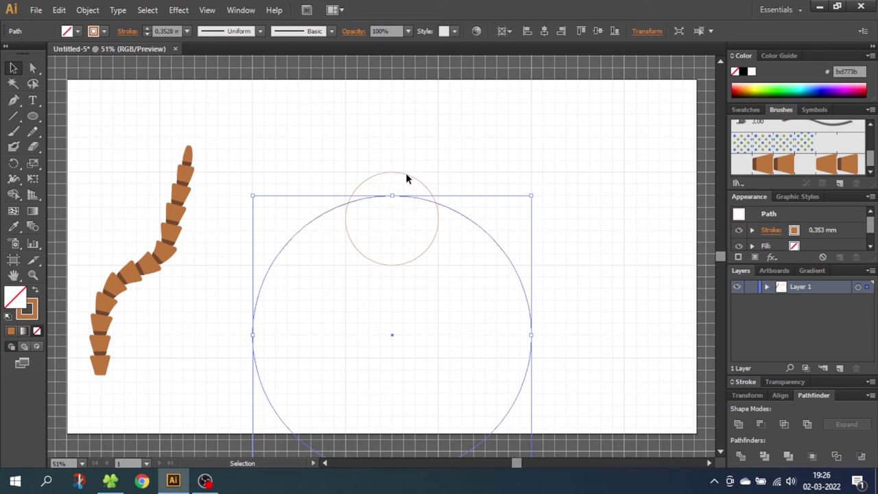
# Remove the large circle and the overlap with Shape Builder, keeping the upper crescent, and swap the crescent's fill and stroke.
pyautogui.keyDown('shift'); pyautogui.click(371, 250); pyautogui.keyUp('shift')
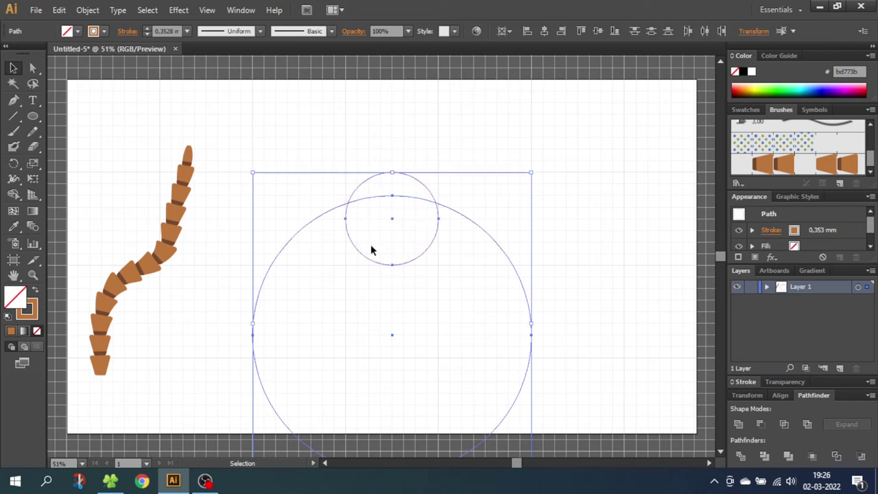
pyautogui.click(13, 195)
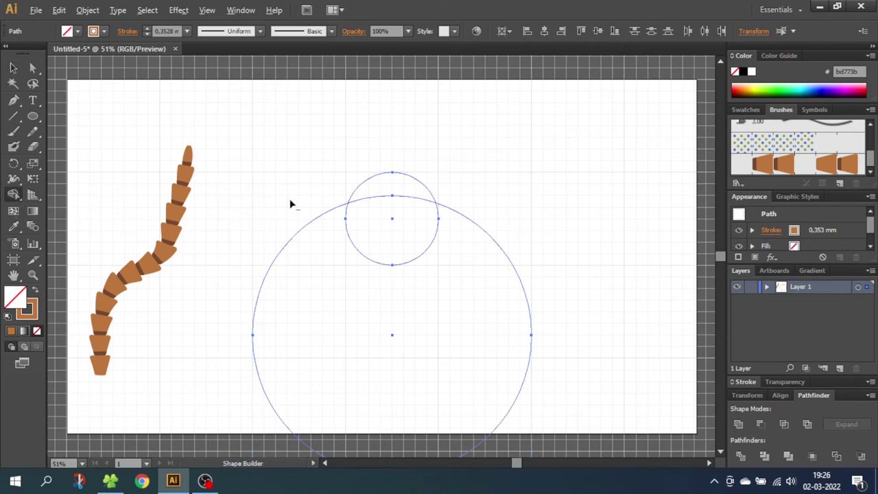
pyautogui.moveTo(278, 202); pyautogui.dragTo(371, 220)
pyautogui.click(13, 67)
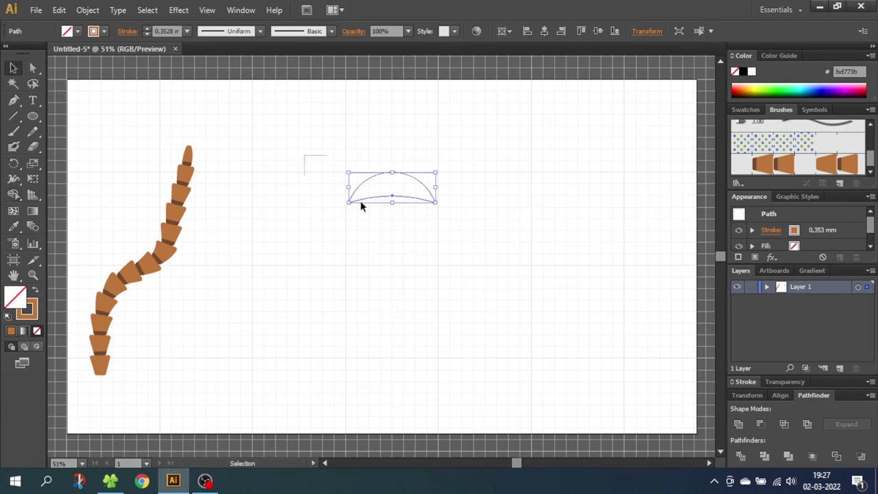
pyautogui.click(35, 292)
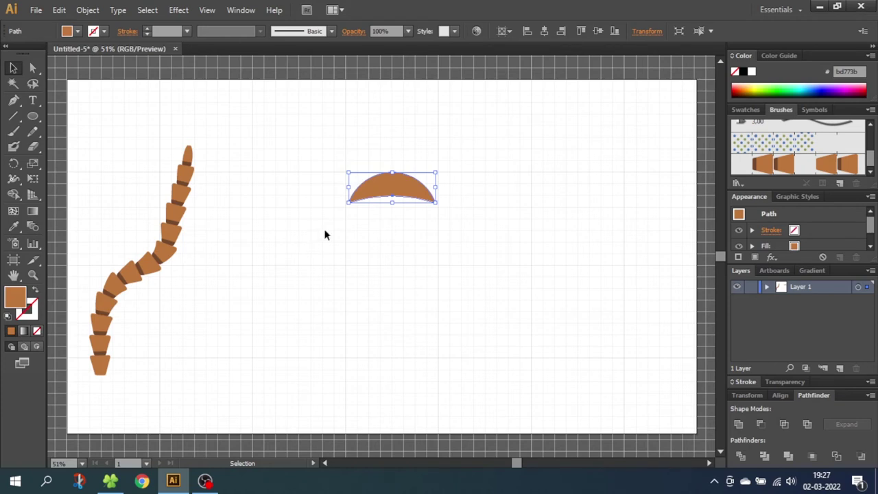
# Turn off Snap to Grid and hide the grid.
pyautogui.click(206, 10)
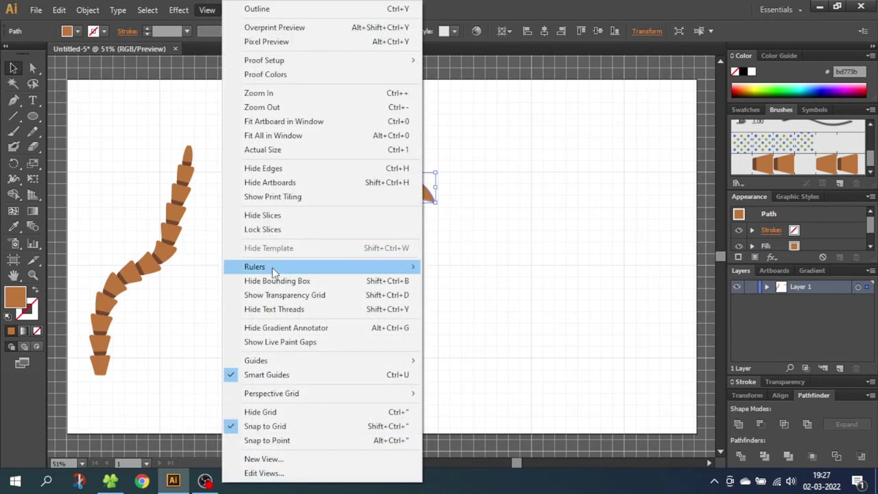
pyautogui.click(276, 426)
pyautogui.click(205, 9)
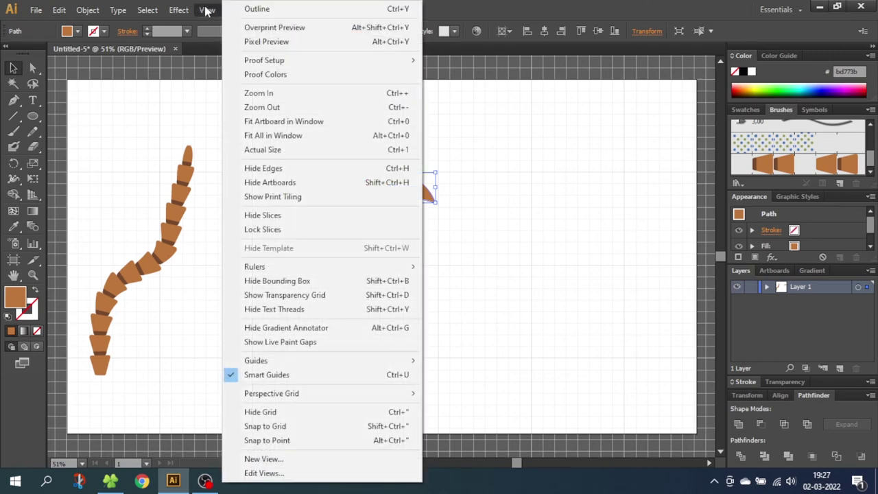
pyautogui.click(273, 412)
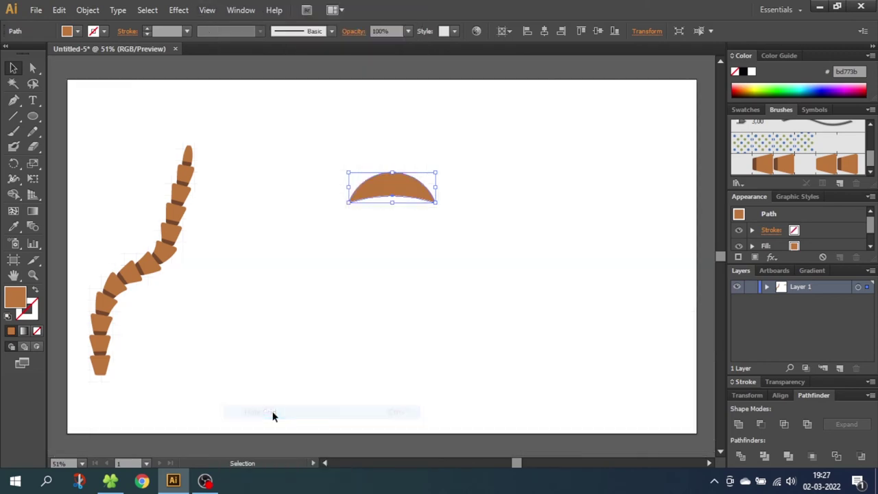
# Fill the crescent with yellow f4ff54 and add three groups of three closely spaced anchor points along its lower edge.
pyautogui.click(32, 275)
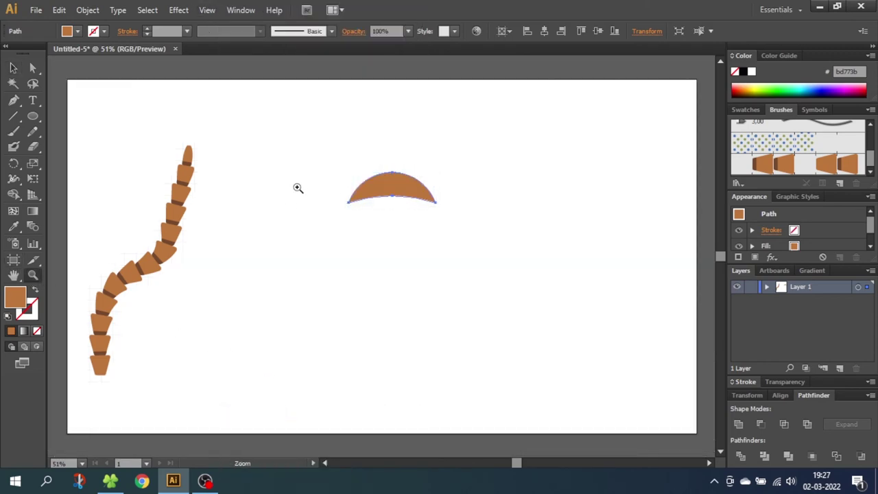
pyautogui.moveTo(334, 152); pyautogui.dragTo(447, 218)
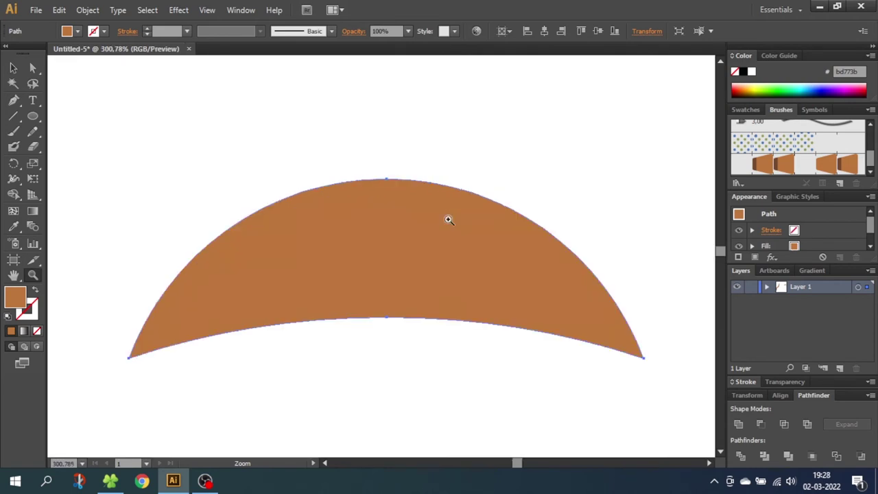
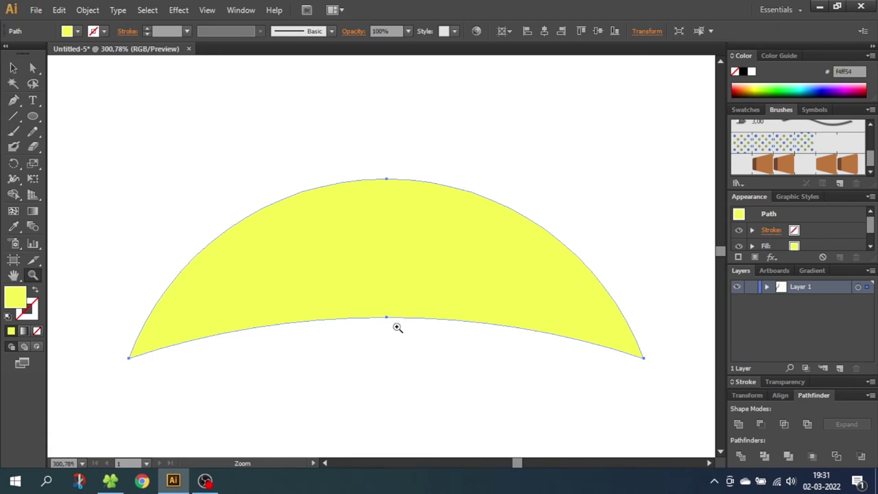
pyautogui.click(13, 100)
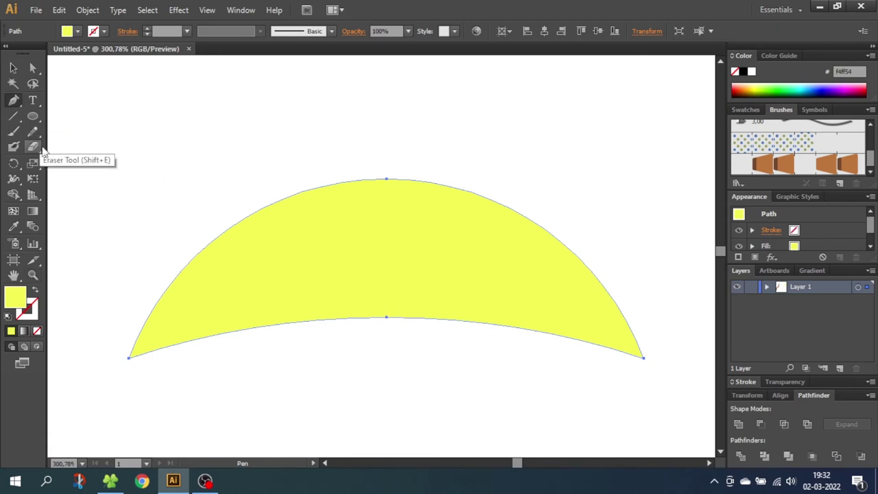
pyautogui.click(197, 340)
pyautogui.click(208, 337)
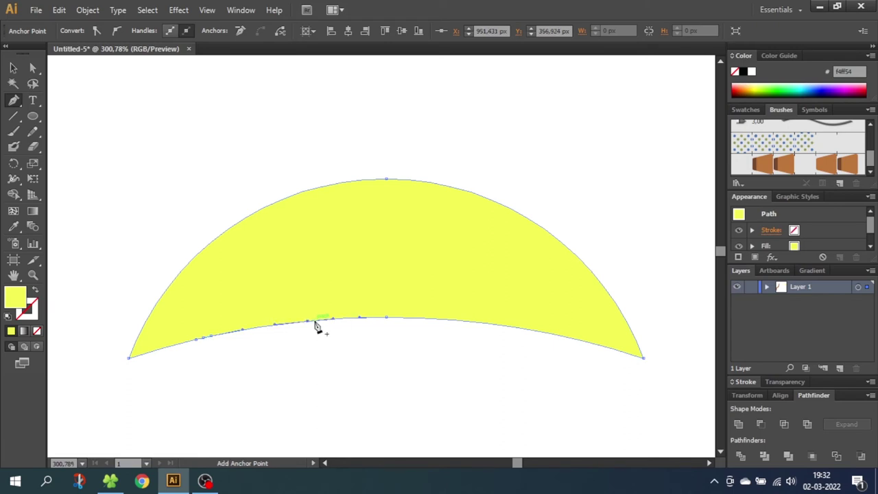
pyautogui.click(323, 320)
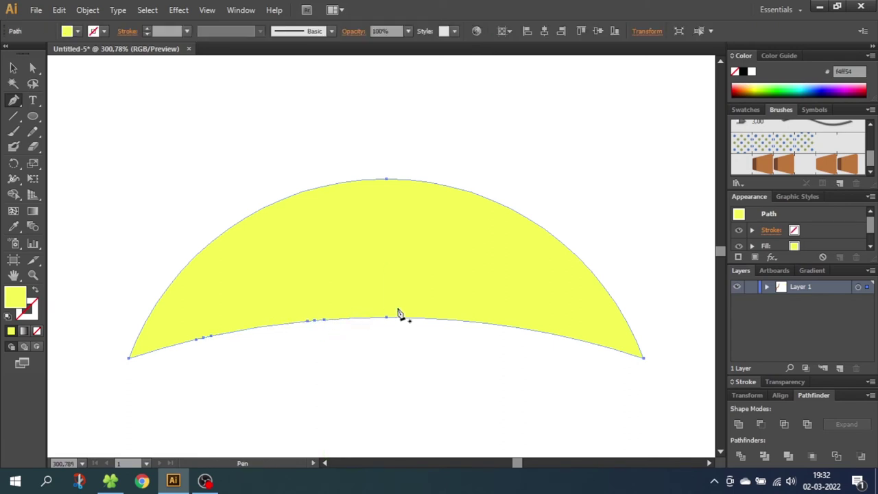
pyautogui.click(430, 320)
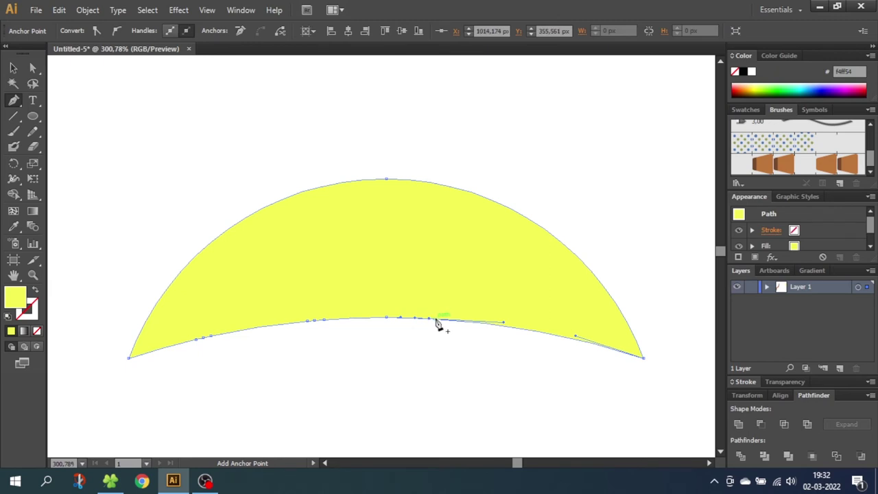
pyautogui.click(440, 321)
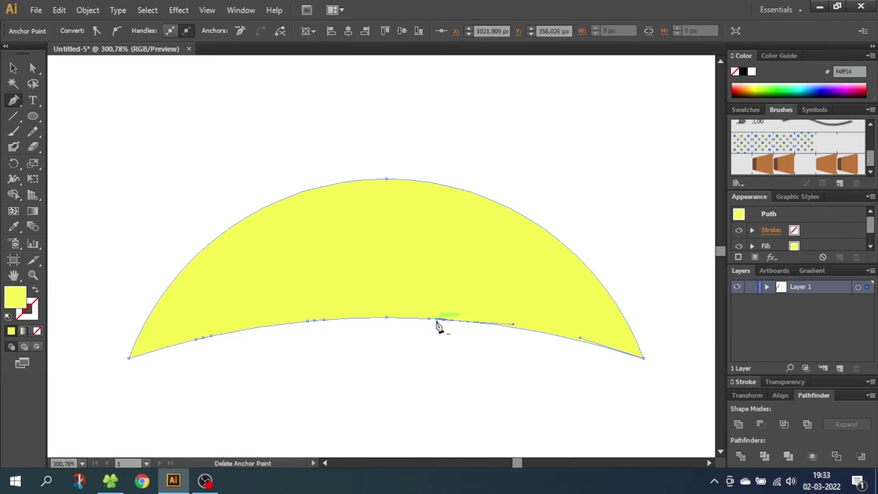
# Pull the middle anchor point of each of the three groups upward with Direct Selection to form narrow notches in the crescent's lower edge.
pyautogui.click(34, 68)
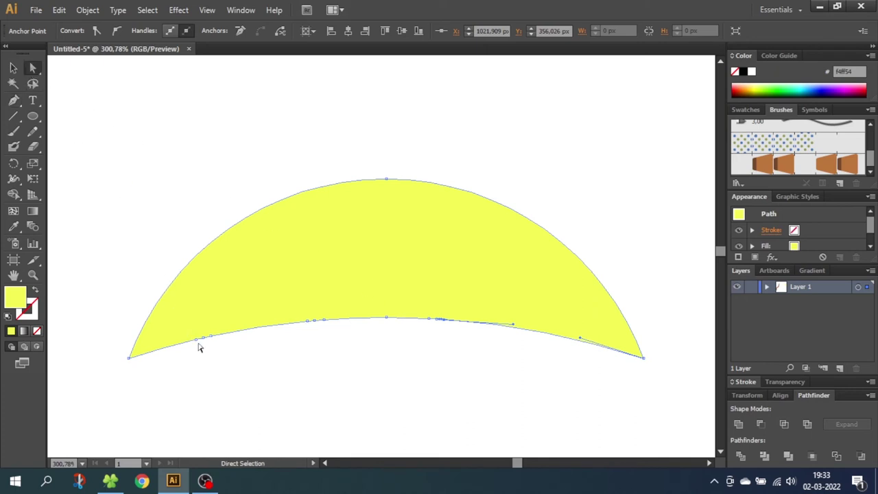
pyautogui.moveTo(204, 342); pyautogui.dragTo(204, 323)
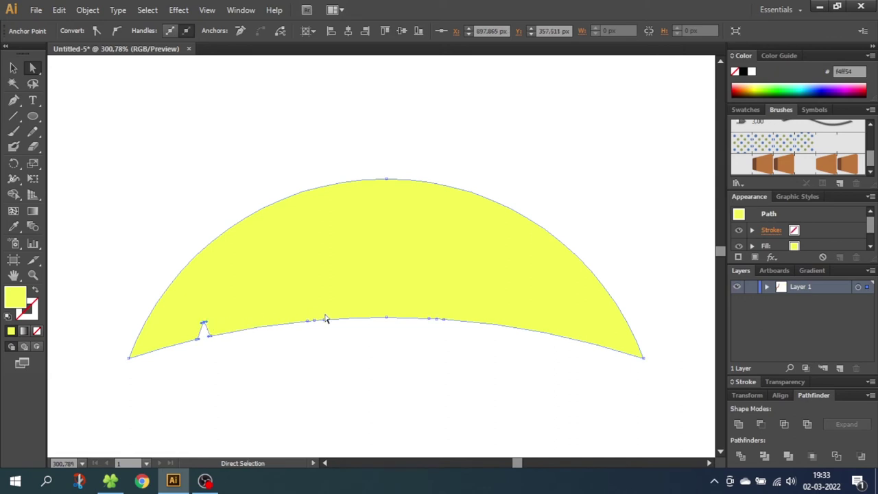
pyautogui.moveTo(316, 320); pyautogui.dragTo(316, 294)
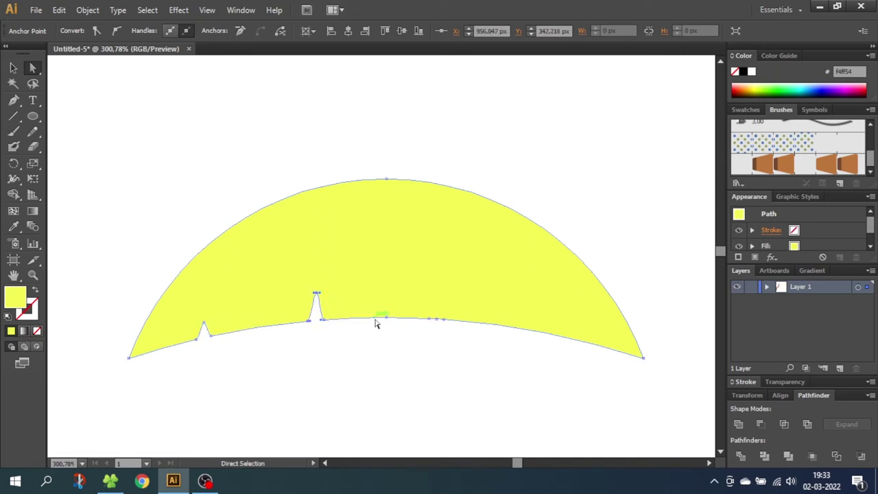
pyautogui.moveTo(441, 323); pyautogui.dragTo(443, 293)
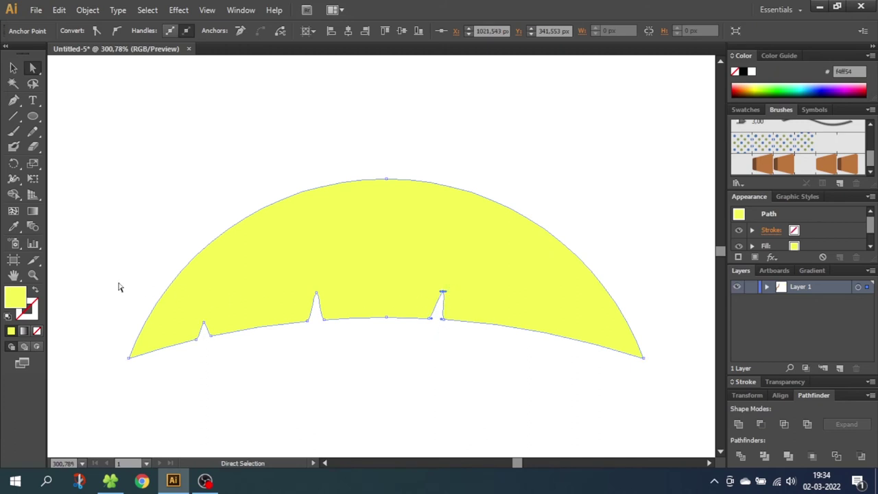
# Draw an arched curve with the Pen tool from the crescent's left tip to its right tip, passing through the middle of the crescent.
pyautogui.click(32, 275)
pyautogui.keyDown('alt'); pyautogui.click(383, 270); pyautogui.keyUp('alt')
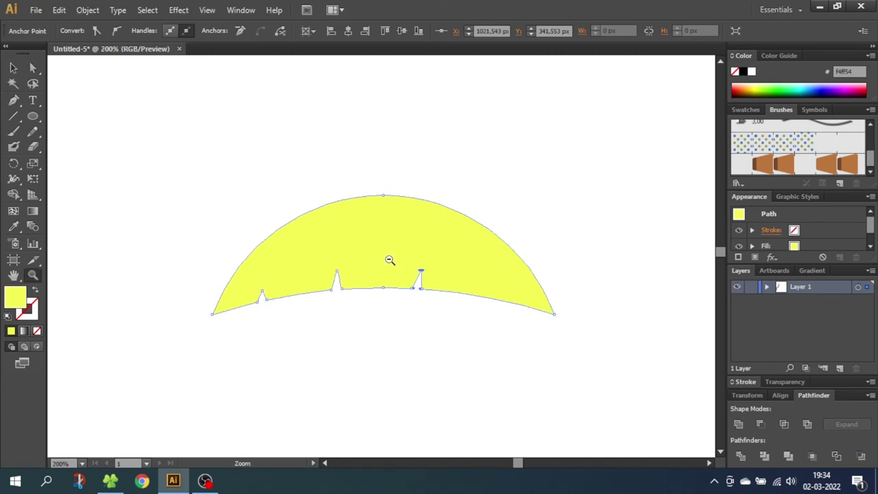
pyautogui.keyDown('alt'); pyautogui.click(358, 242); pyautogui.keyUp('alt')
pyautogui.press('p')
pyautogui.click(12, 68)
pyautogui.click(425, 190)
pyautogui.click(13, 100)
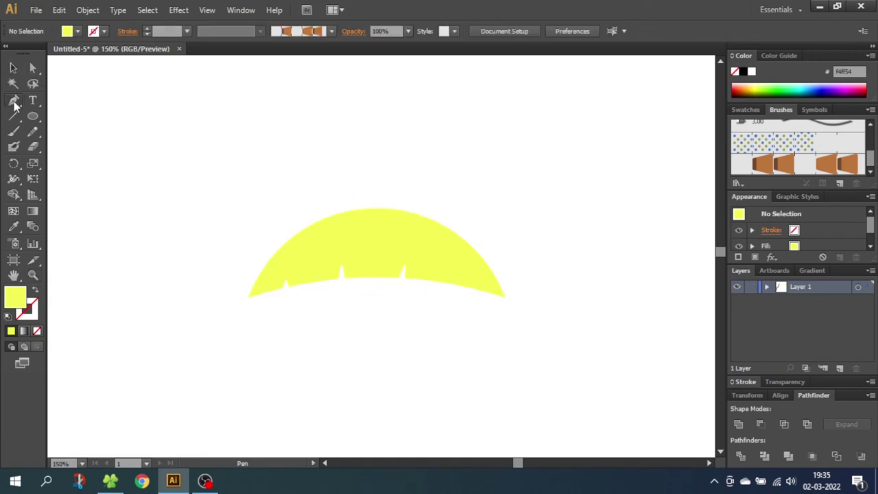
pyautogui.click(248, 299)
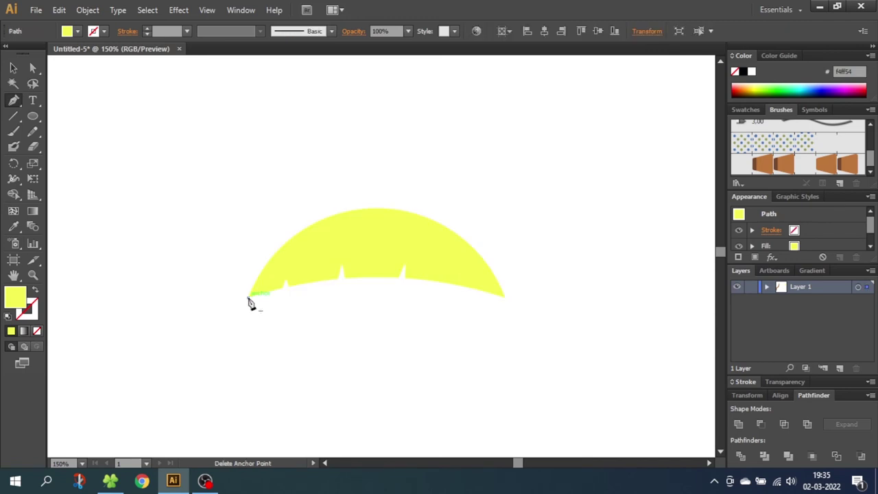
pyautogui.click(505, 298)
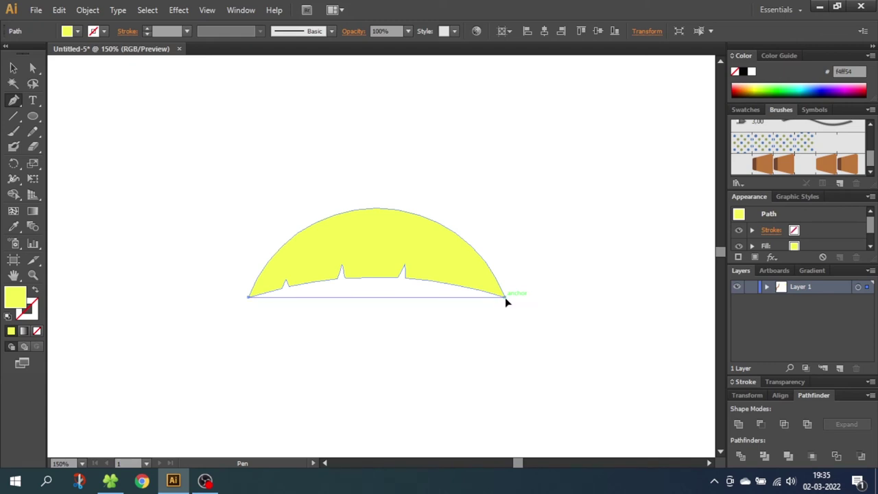
pyautogui.moveTo(506, 298); pyautogui.dragTo(644, 426)
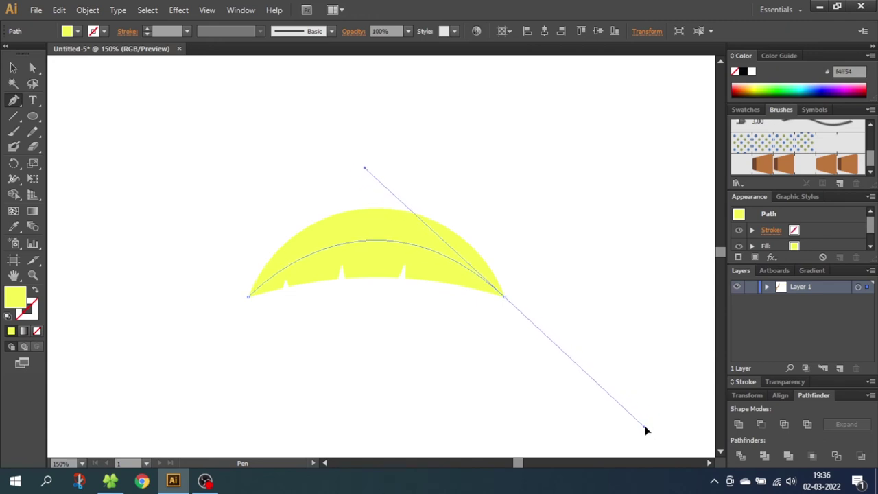
pyautogui.moveTo(645, 430); pyautogui.dragTo(646, 417)
# Close the curved path with straight-sided points around the outside of the crescent's upper edge, ending at the left tip.
pyautogui.click(624, 276)
pyautogui.click(456, 152)
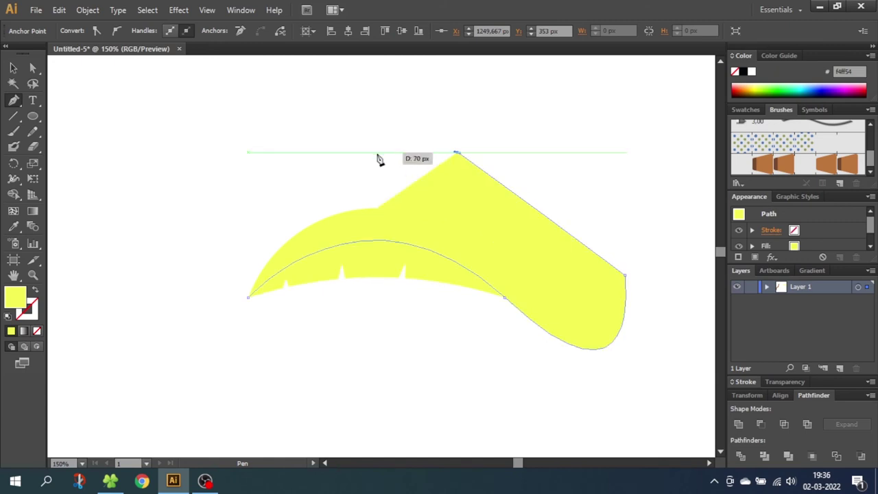
pyautogui.click(263, 172)
pyautogui.click(216, 253)
pyautogui.click(224, 299)
pyautogui.click(251, 299)
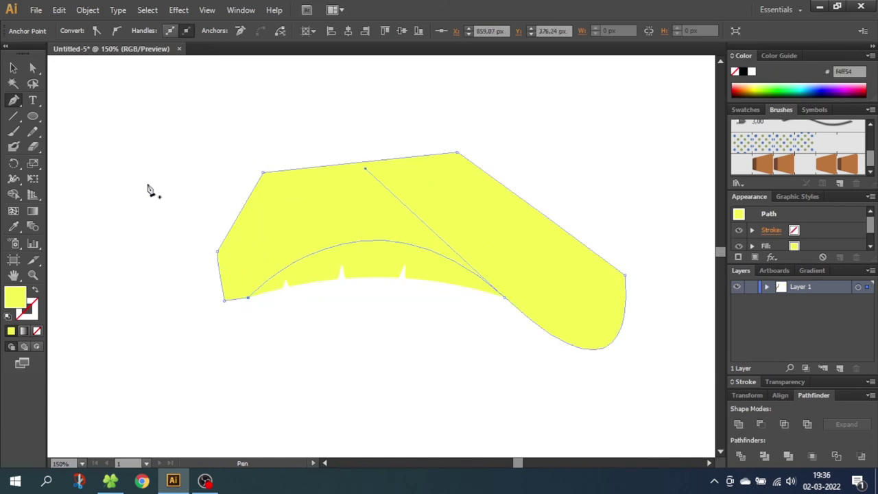
# Select both shapes and remove the area outside the crescent with Shape Builder, leaving the leaf divided along the curve.
pyautogui.click(13, 67)
pyautogui.moveTo(202, 103); pyautogui.dragTo(486, 352)
pyautogui.click(13, 194)
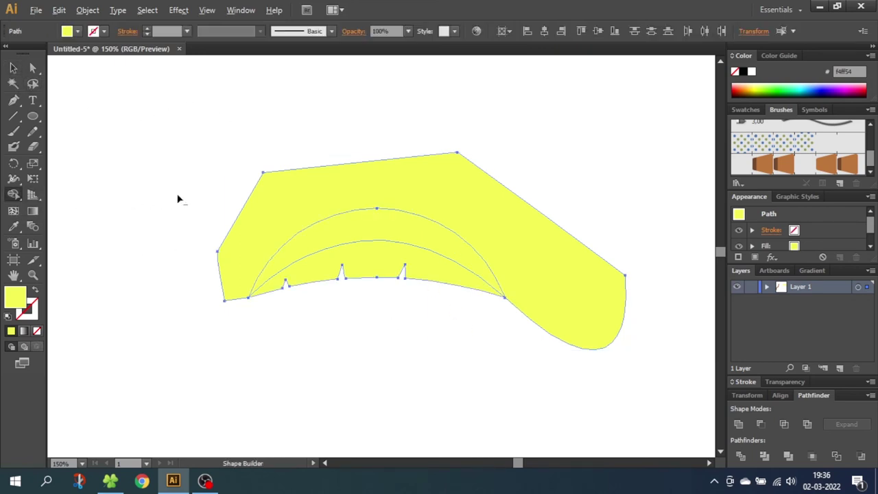
pyautogui.moveTo(183, 198); pyautogui.dragTo(271, 215)
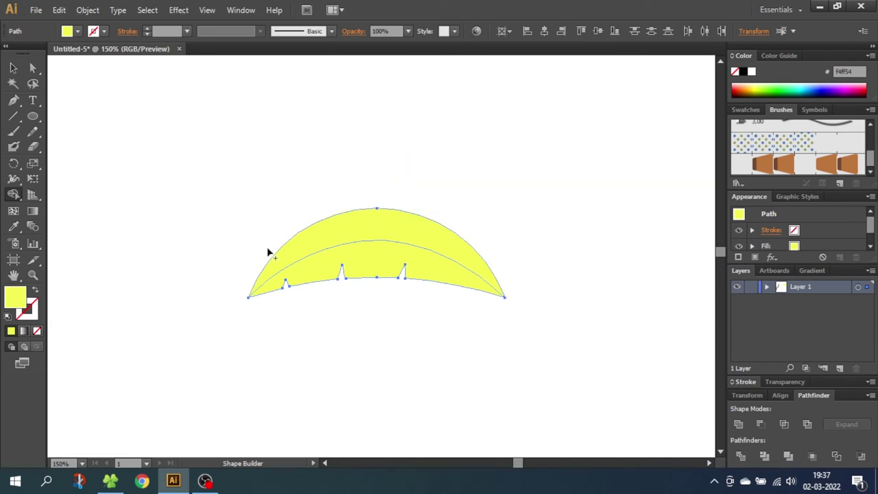
pyautogui.click(13, 68)
pyautogui.click(129, 123)
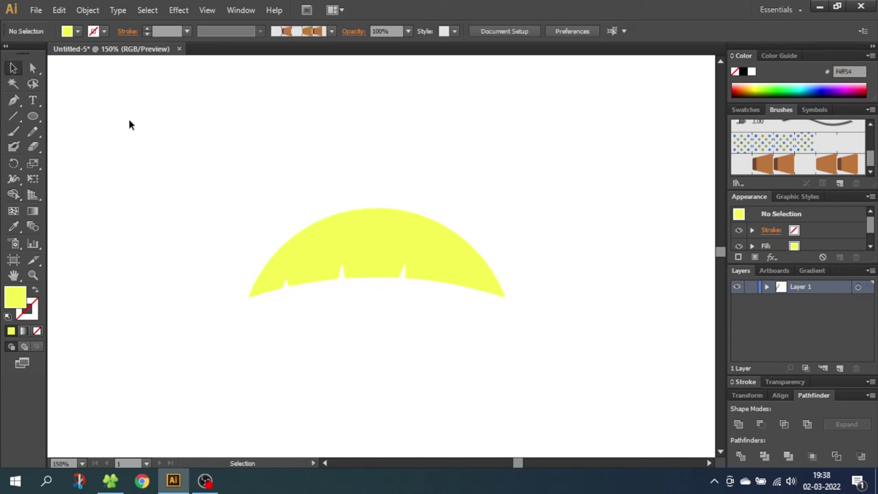
# Fill the lower leaf half with the dark green swatch 2c8227 and the upper half with the lighter green 30a02d.
pyautogui.click(370, 253)
pyautogui.click(746, 111)
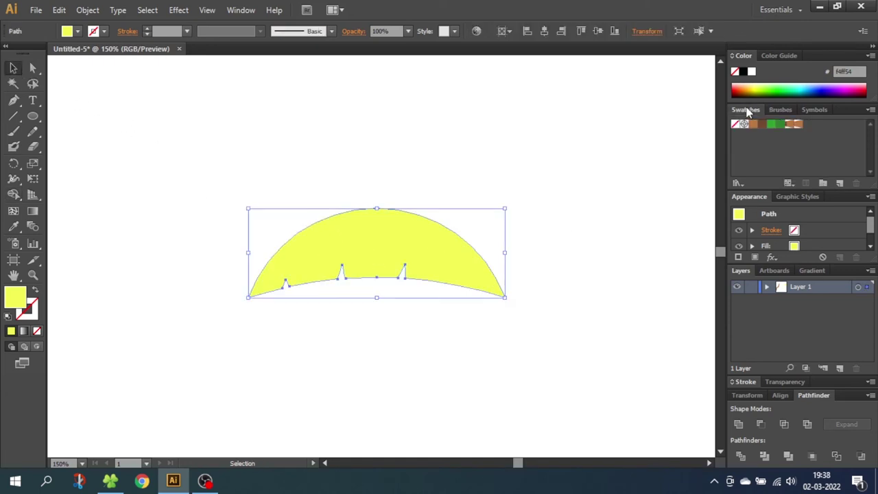
pyautogui.click(779, 124)
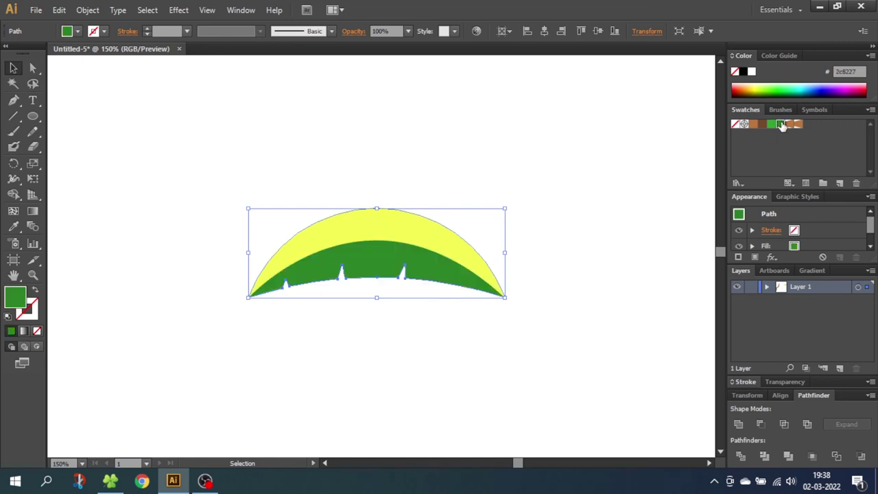
pyautogui.click(421, 235)
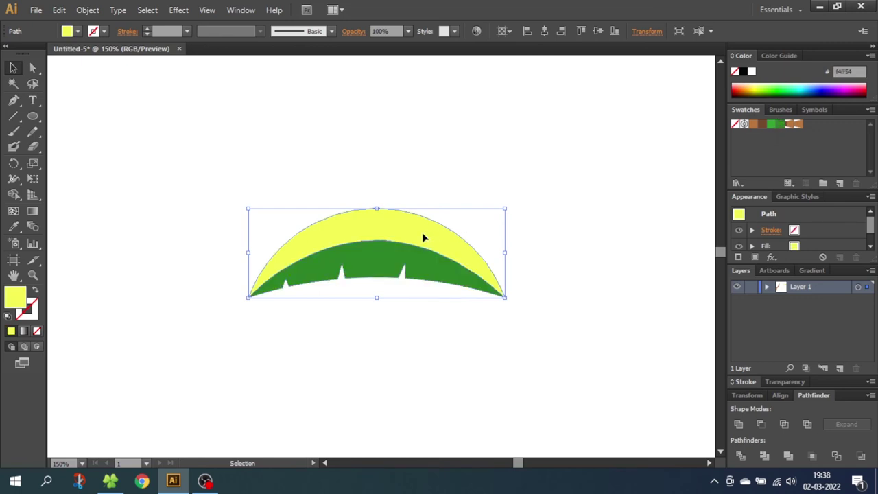
pyautogui.click(771, 126)
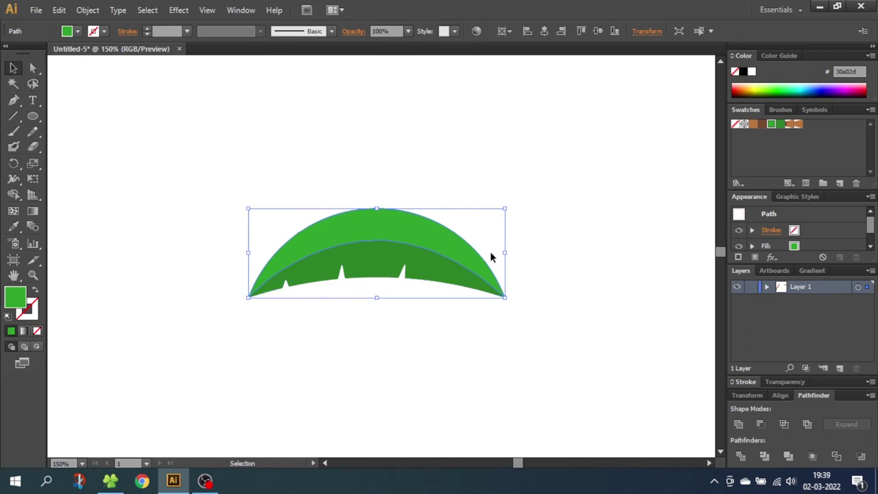
# Select both leaf halves, make a copy rotated 35° about the right tip, and repeat the rotated copy for a third leaf.
pyautogui.keyDown('shift'); pyautogui.click(356, 291); pyautogui.keyUp('shift')
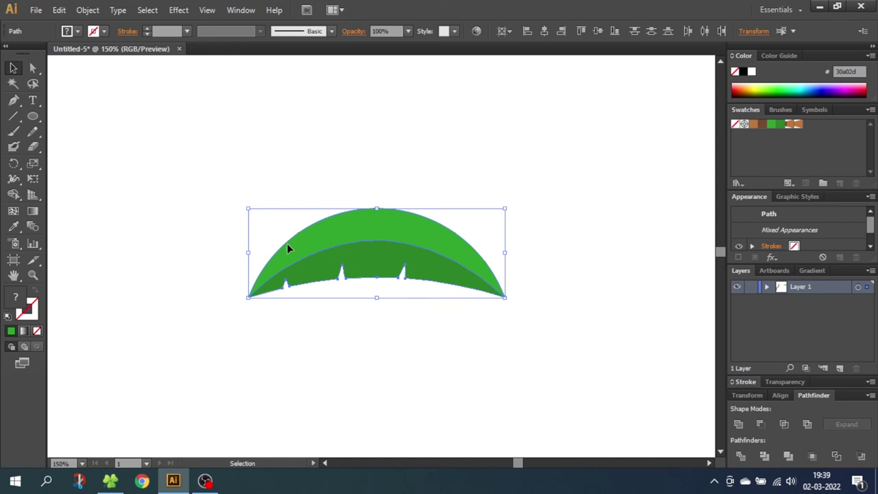
pyautogui.click(13, 163)
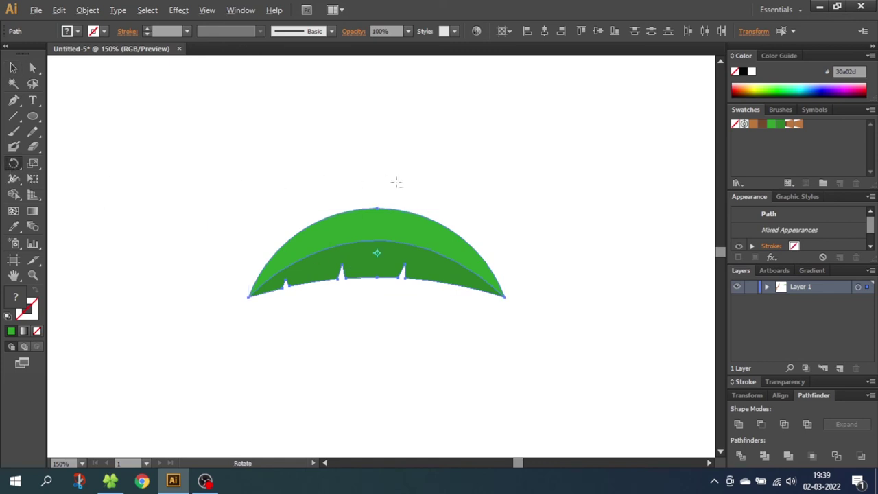
pyautogui.keyDown('alt'); pyautogui.click(504, 298); pyautogui.keyUp('alt')
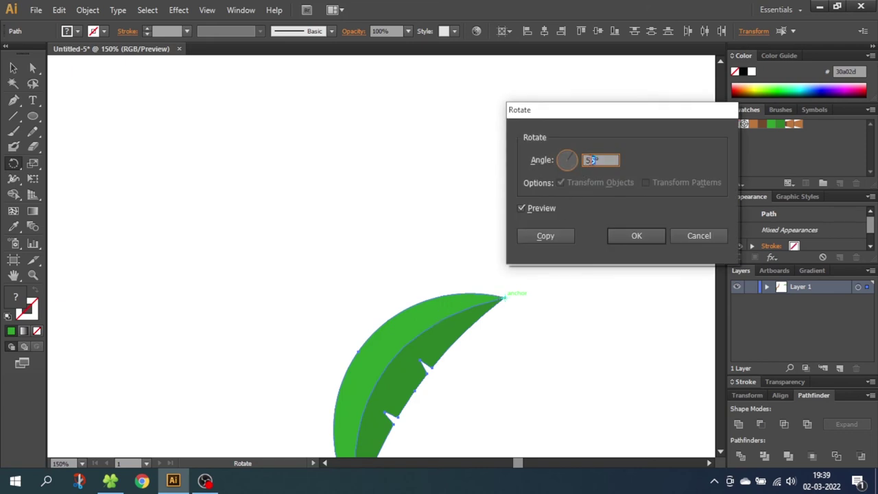
pyautogui.write('35')
pyautogui.click(554, 238)
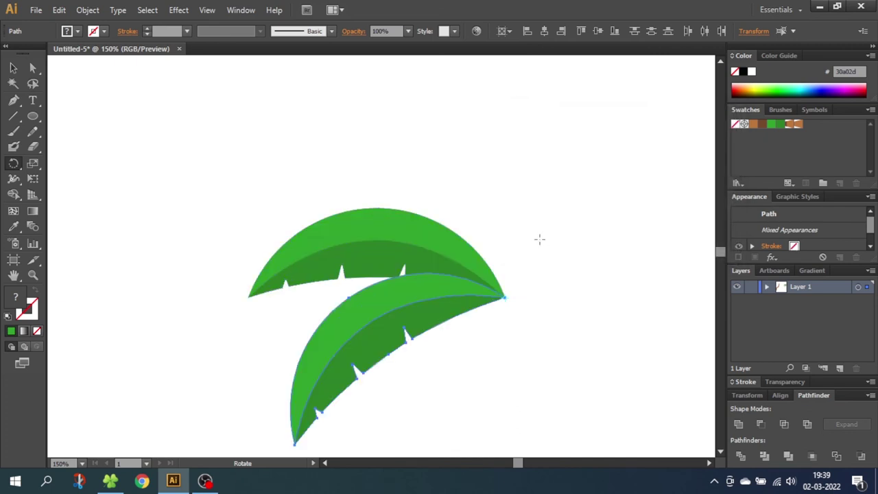
pyautogui.moveTo(539, 239); pyautogui.dragTo(510, 244)
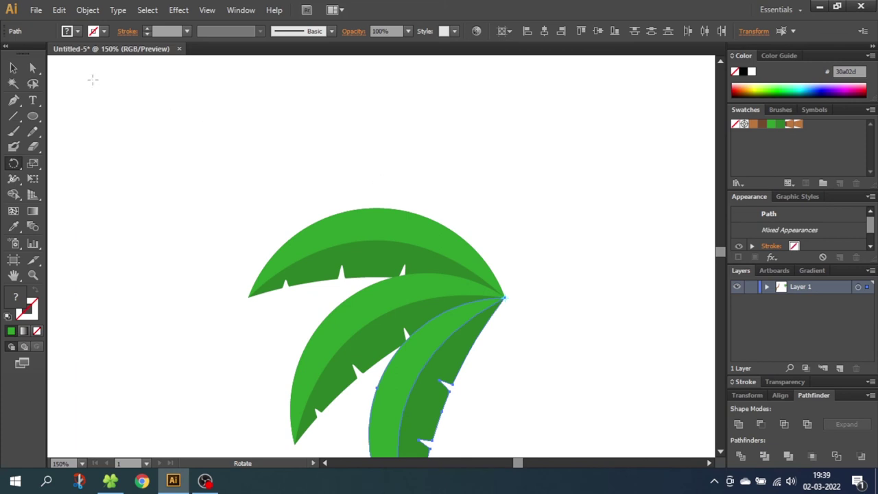
# Select all three leaves and create a copy reflected across the vertical axis through their shared tip.
pyautogui.click(13, 67)
pyautogui.moveTo(281, 148); pyautogui.dragTo(546, 394)
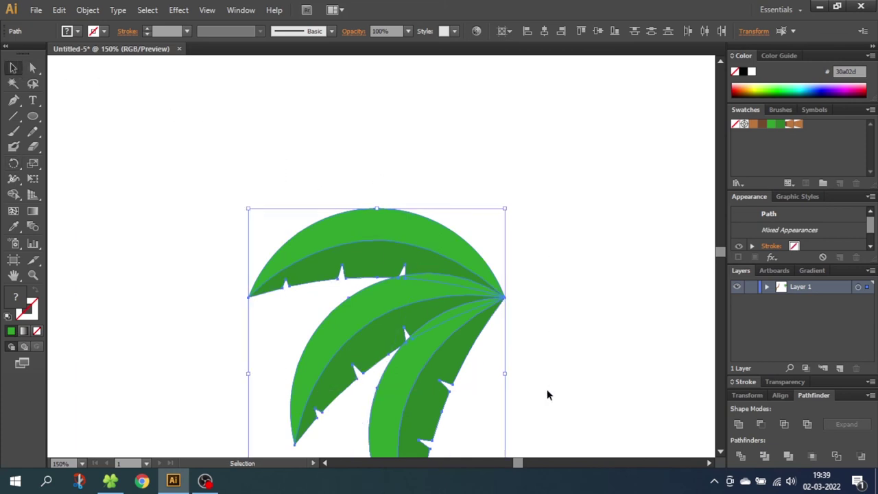
pyautogui.moveTo(13, 163); pyautogui.dragTo(48, 175)
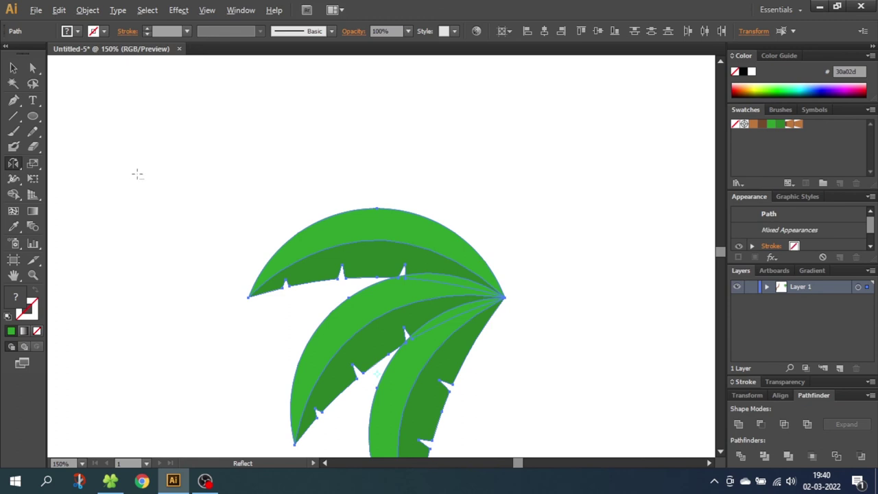
pyautogui.keyDown('alt'); pyautogui.click(502, 296); pyautogui.keyUp('alt')
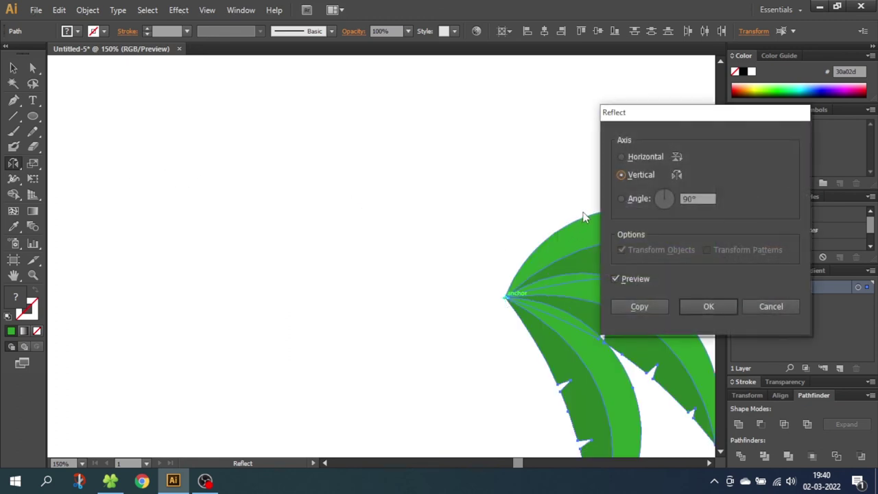
pyautogui.click(637, 310)
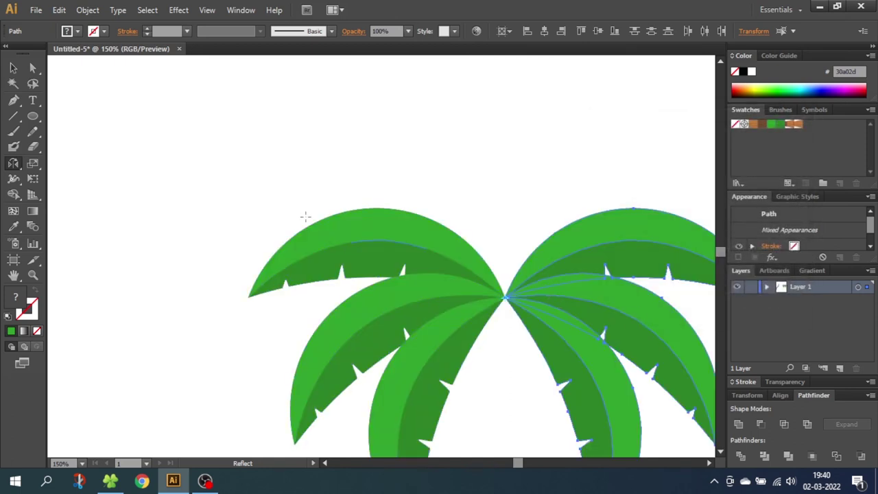
# Rotate the three mirrored leaves counterclockwise about the shared tip so they fan upward to the right.
pyautogui.moveTo(14, 165); pyautogui.dragTo(44, 167)
pyautogui.keyDown('alt'); pyautogui.click(504, 296); pyautogui.keyUp('alt')
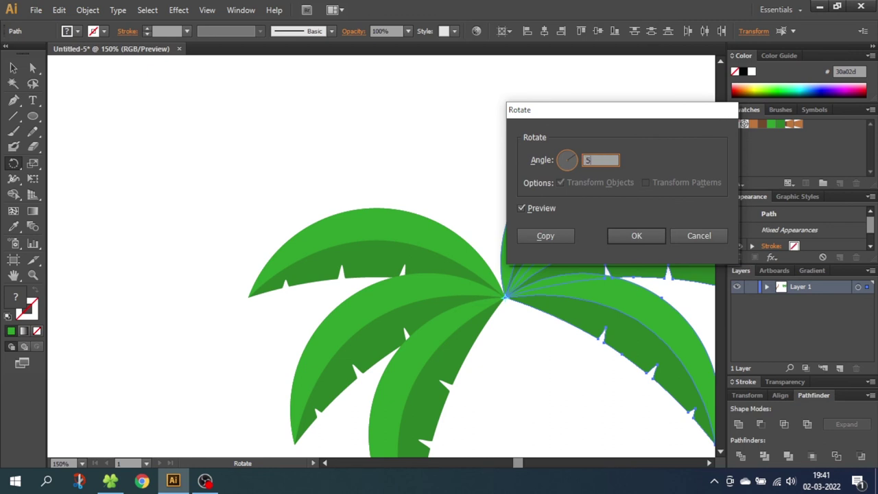
pyautogui.click(626, 235)
pyautogui.moveTo(553, 314); pyautogui.dragTo(470, 275)
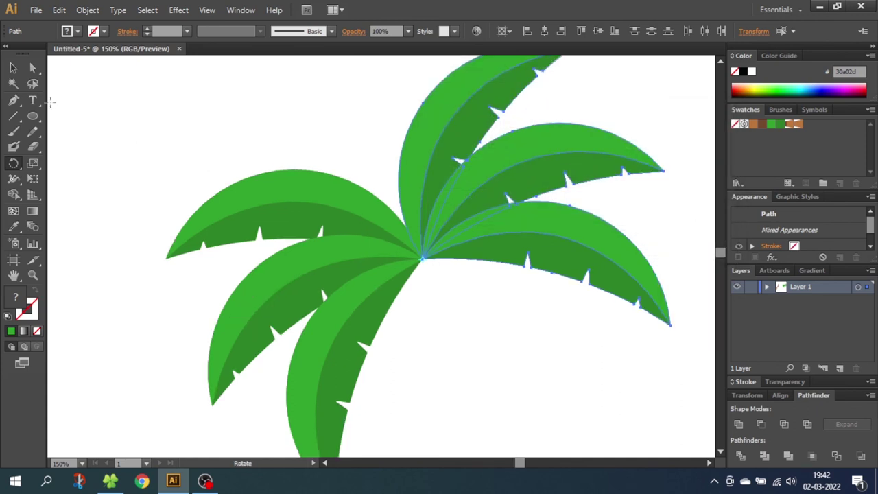
# Vary the notch shapes across the leaves by moving their inner anchor points with Direct Selection.
pyautogui.click(36, 68)
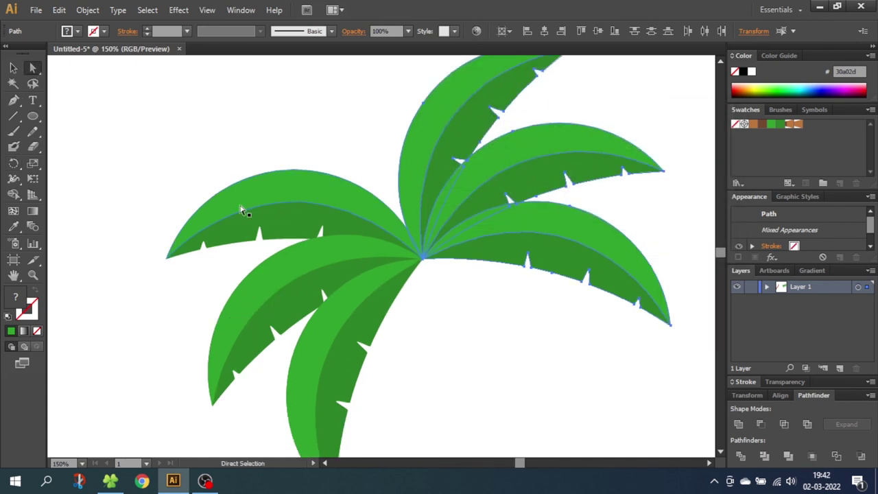
pyautogui.moveTo(260, 230); pyautogui.dragTo(259, 236)
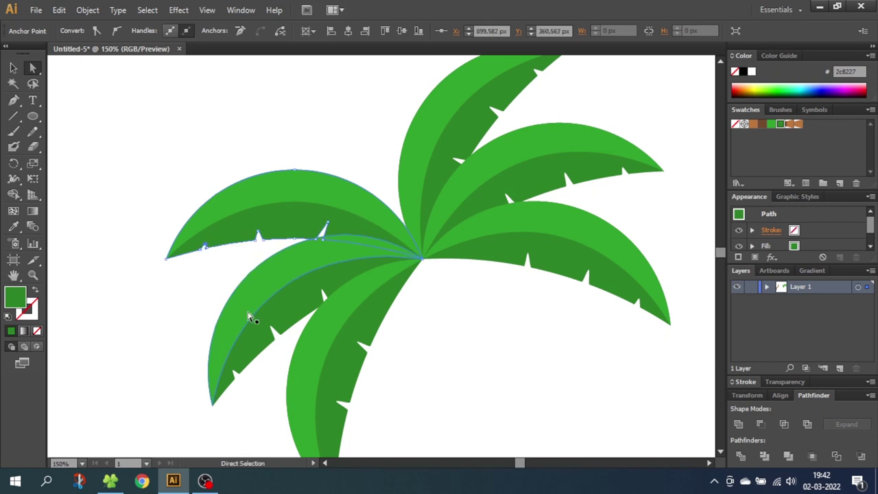
pyautogui.click(639, 302)
pyautogui.click(554, 190)
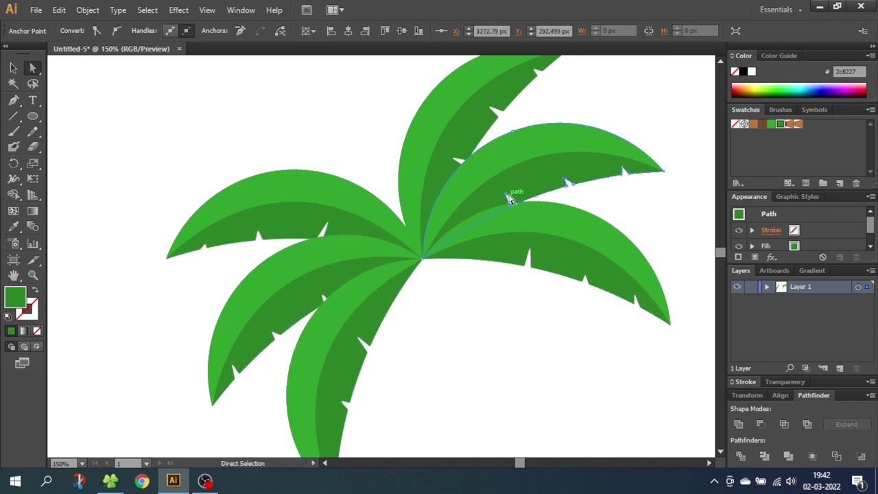
pyautogui.click(461, 161)
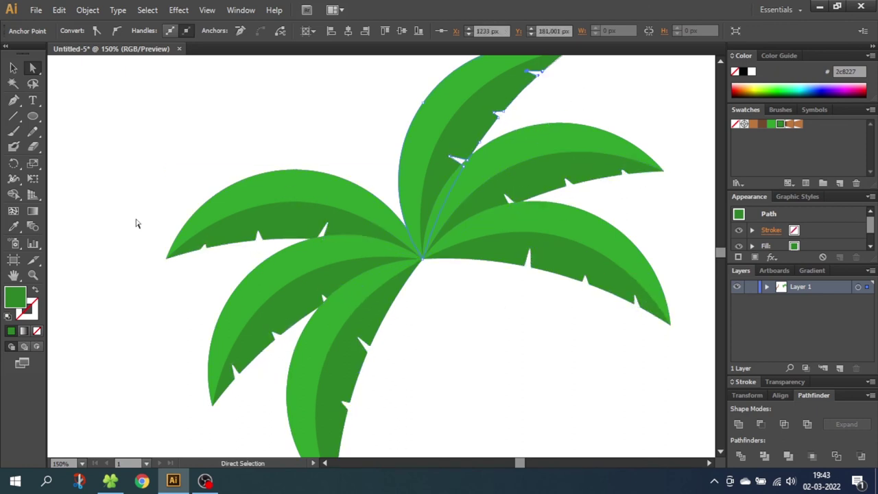
# Select all the leaves, flip the whole crown left to right, and place it on the upper end of the trunk.
pyautogui.click(32, 275)
pyautogui.keyDown('alt'); pyautogui.click(325, 215); pyautogui.keyUp('alt')
pyautogui.keyDown('alt'); pyautogui.click(326, 214); pyautogui.keyUp('alt')
pyautogui.keyDown('alt'); pyautogui.click(354, 288); pyautogui.keyUp('alt')
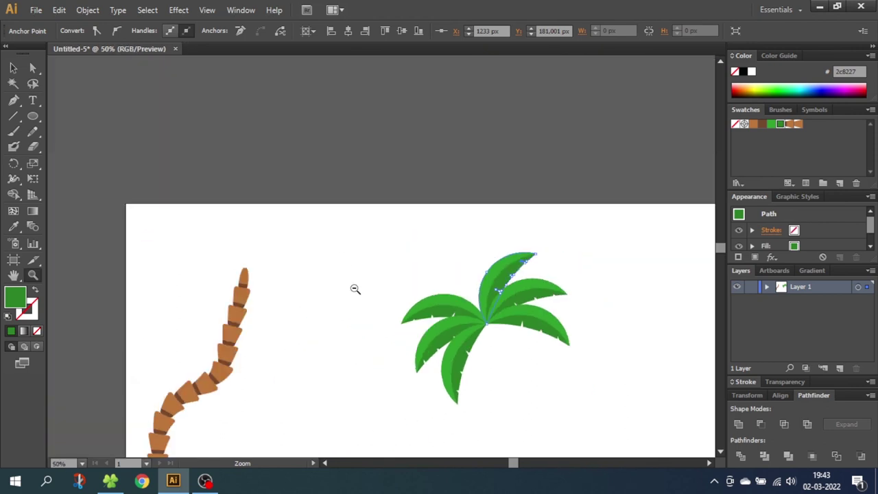
pyautogui.keyDown('alt'); pyautogui.click(376, 314); pyautogui.keyUp('alt')
pyautogui.press('v')
pyautogui.click(190, 183)
pyautogui.moveTo(384, 203); pyautogui.dragTo(537, 328)
pyautogui.moveTo(517, 209); pyautogui.dragTo(528, 226)
pyautogui.moveTo(502, 278); pyautogui.dragTo(296, 232)
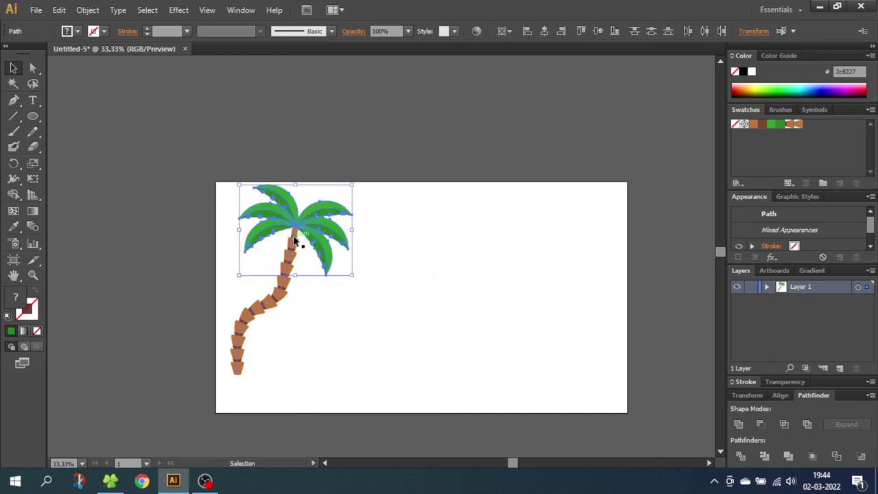
# Bring the selected crown of leaves in front of the trunk and enlarge it slightly and proportionally around its center.
pyautogui.rightClick(310, 228)
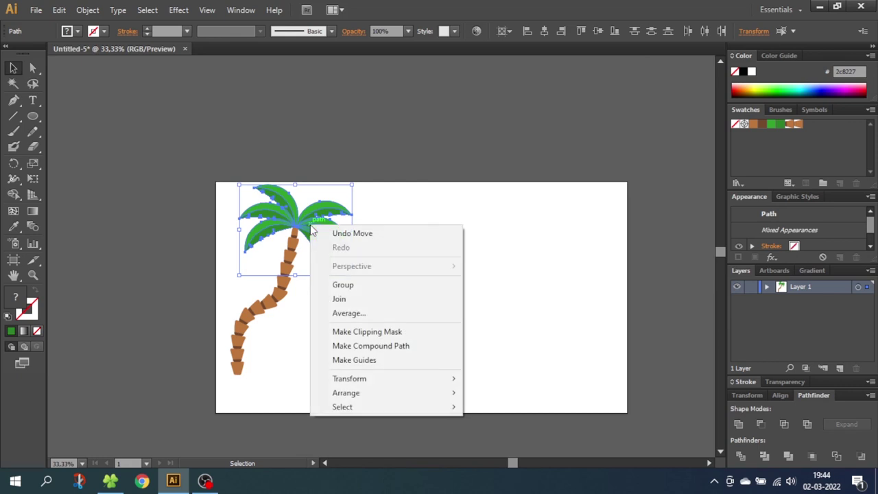
pyautogui.moveTo(382, 400)
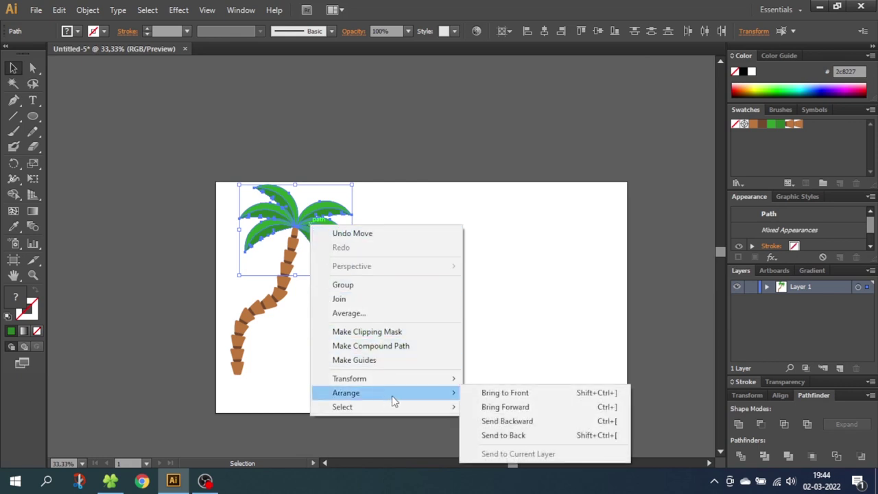
pyautogui.click(526, 393)
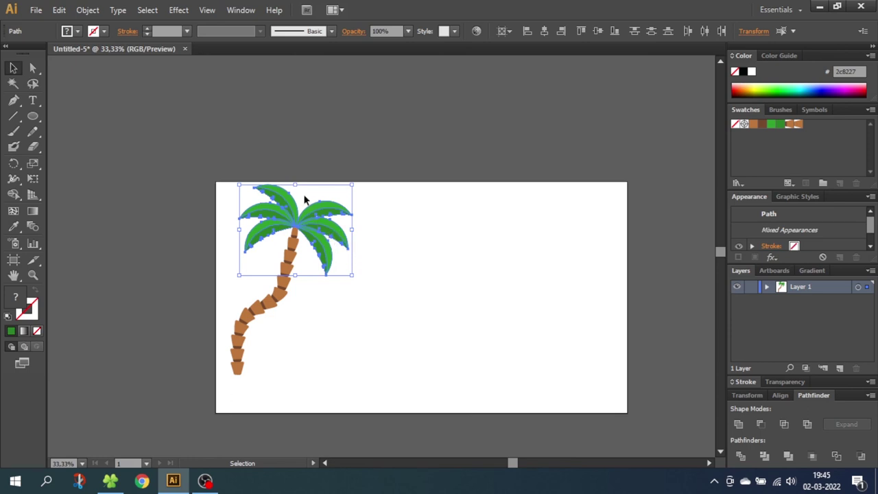
pyautogui.press('z')
pyautogui.moveTo(182, 152); pyautogui.dragTo(385, 307)
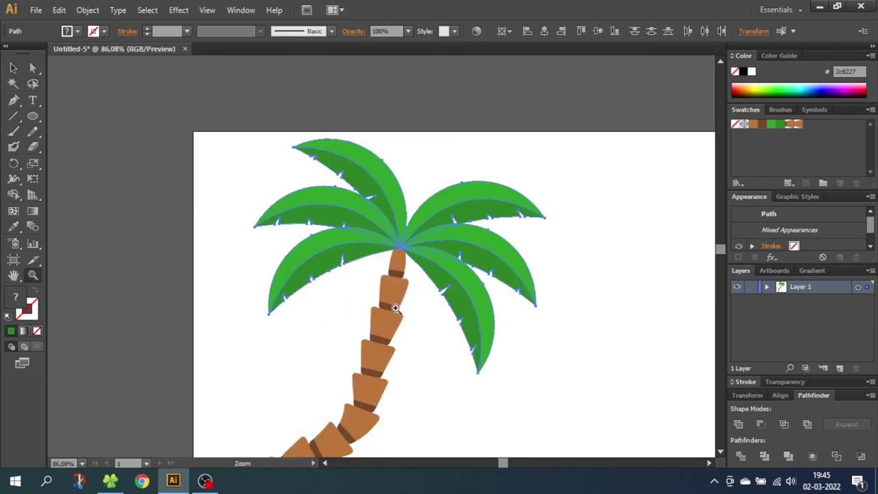
pyautogui.click(13, 68)
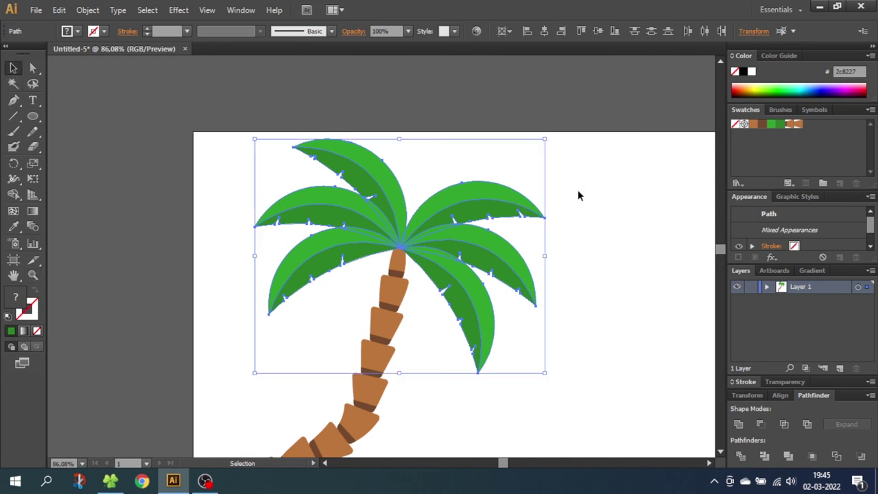
pyautogui.moveTo(547, 376); pyautogui.dragTo(566, 392)
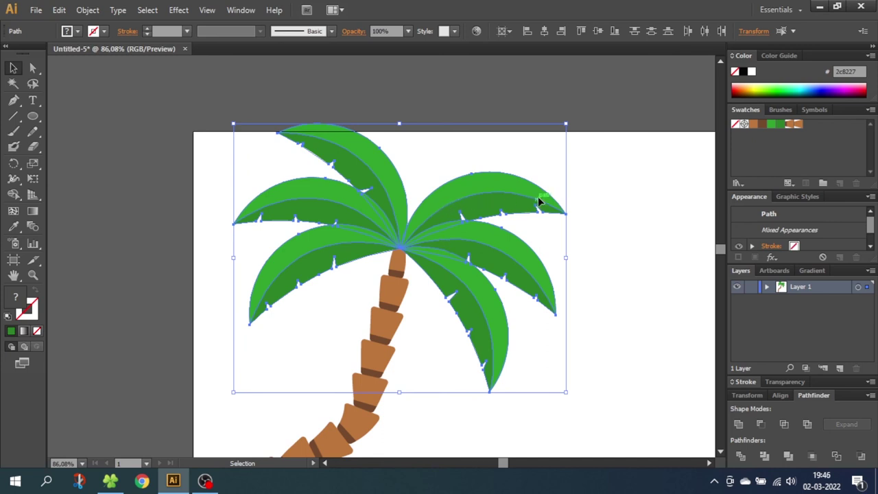
# Scale down the upper and middle leaves on both sides of the crown, keeping their inner tips at the trunk's upper end.
pyautogui.click(533, 221)
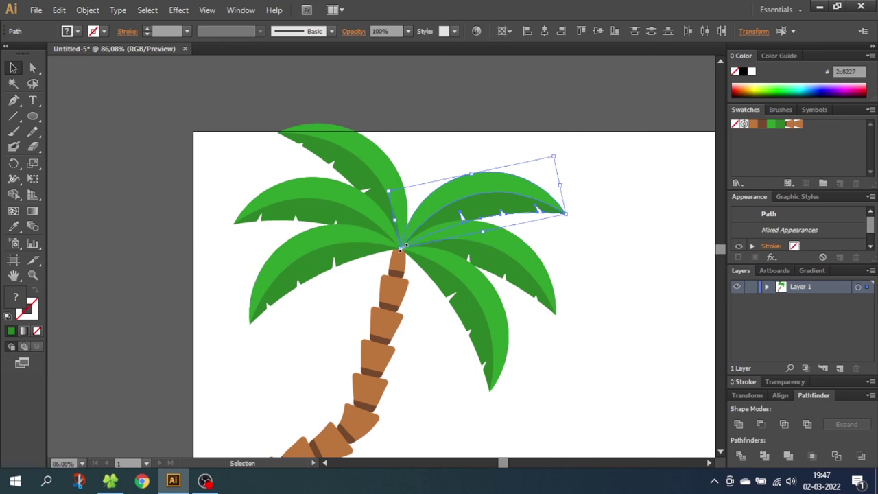
pyautogui.moveTo(554, 156); pyautogui.dragTo(515, 173)
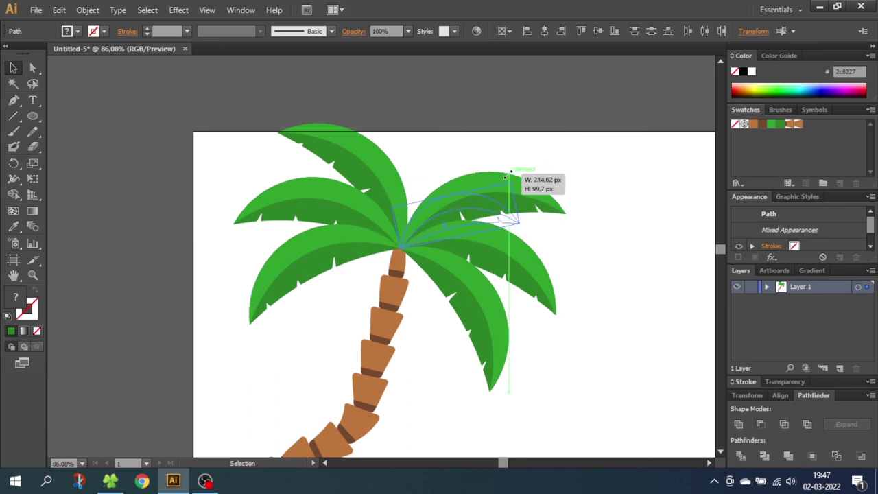
pyautogui.click(329, 147)
pyautogui.moveTo(314, 91); pyautogui.dragTo(242, 168)
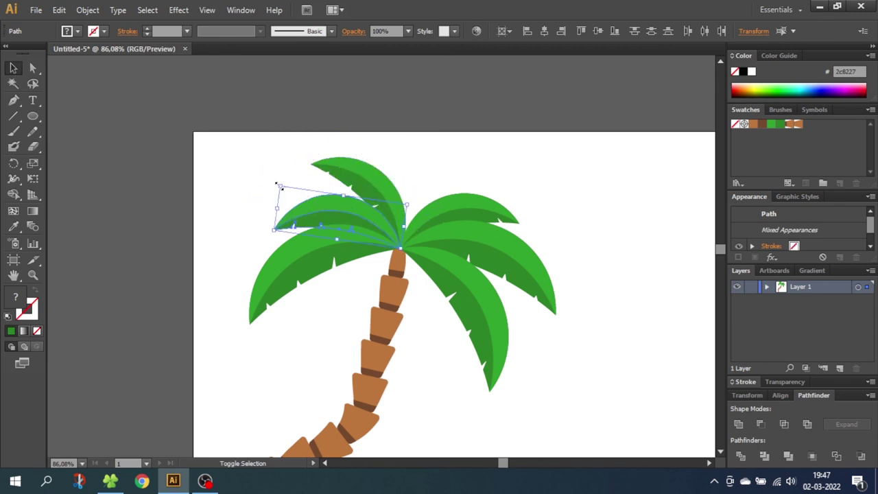
pyautogui.moveTo(486, 231); pyautogui.dragTo(568, 290)
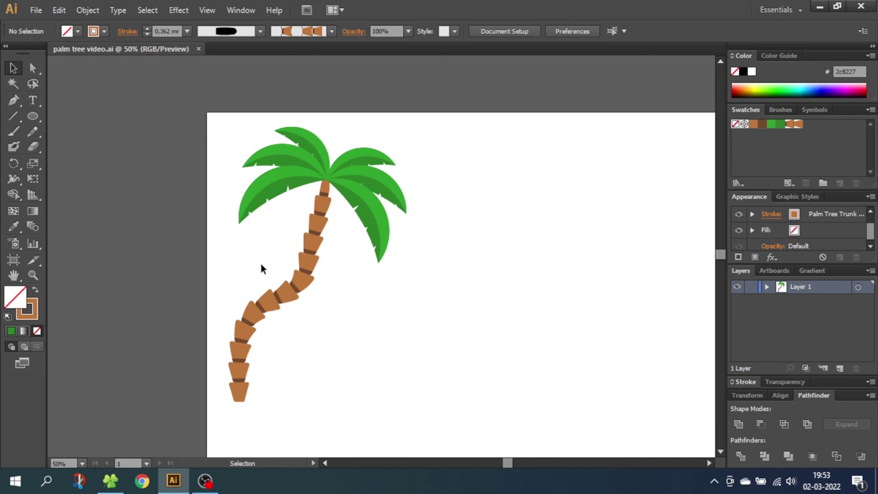
# Select the curved trunk path and recolor its pattern-brush stroke to blue 3c88bc.
pyautogui.moveTo(248, 259); pyautogui.dragTo(318, 314)
pyautogui.press('x')
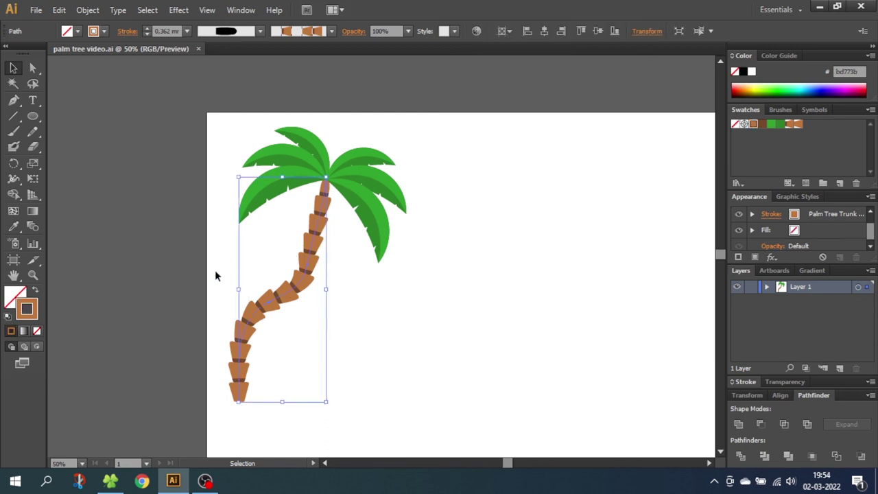
pyautogui.doubleClick(35, 312)
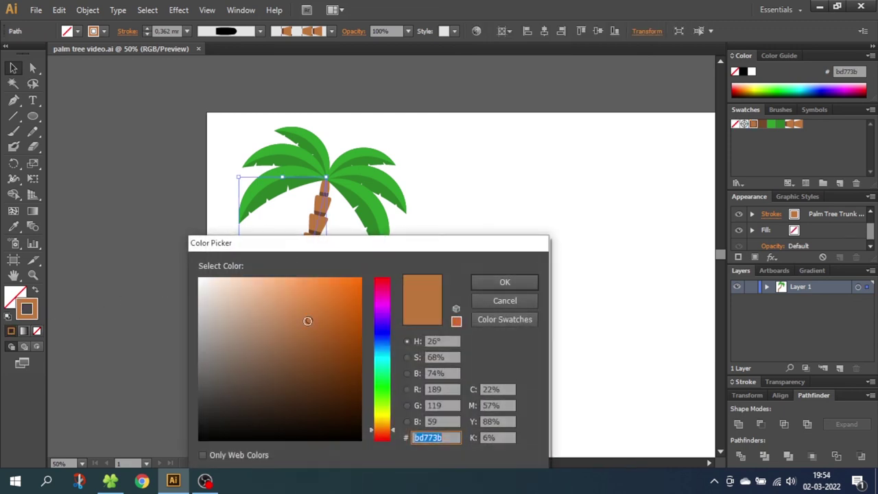
pyautogui.click(382, 352)
pyautogui.press('Return')
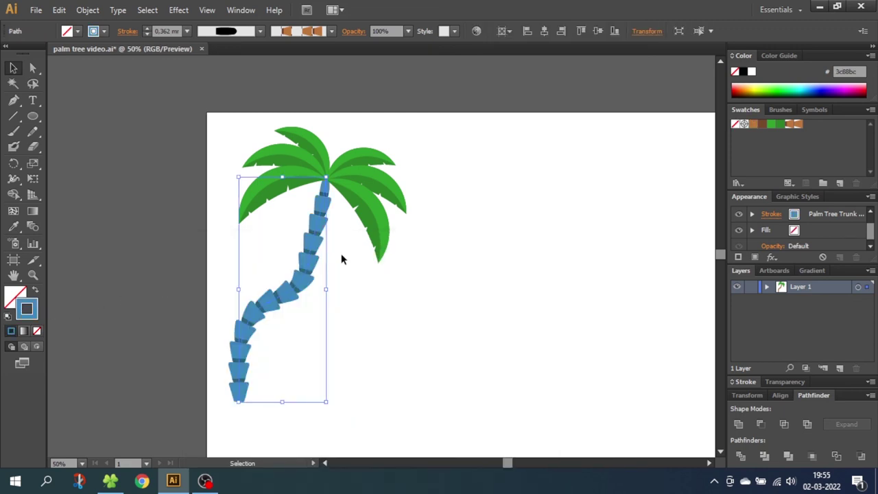